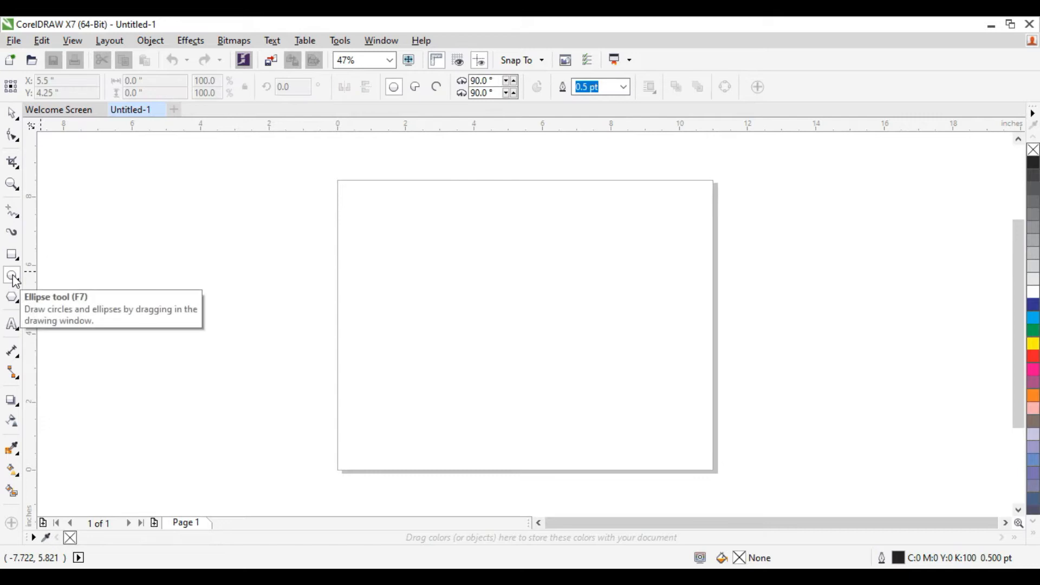
- Draw a circle about 4.43 inches wide on the page and add a concentric, scaled-down copy about 2.65 inches wide
{"action": "left_click_drag", "start_coordinate": [414, 272], "coordinate": [566, 408]}
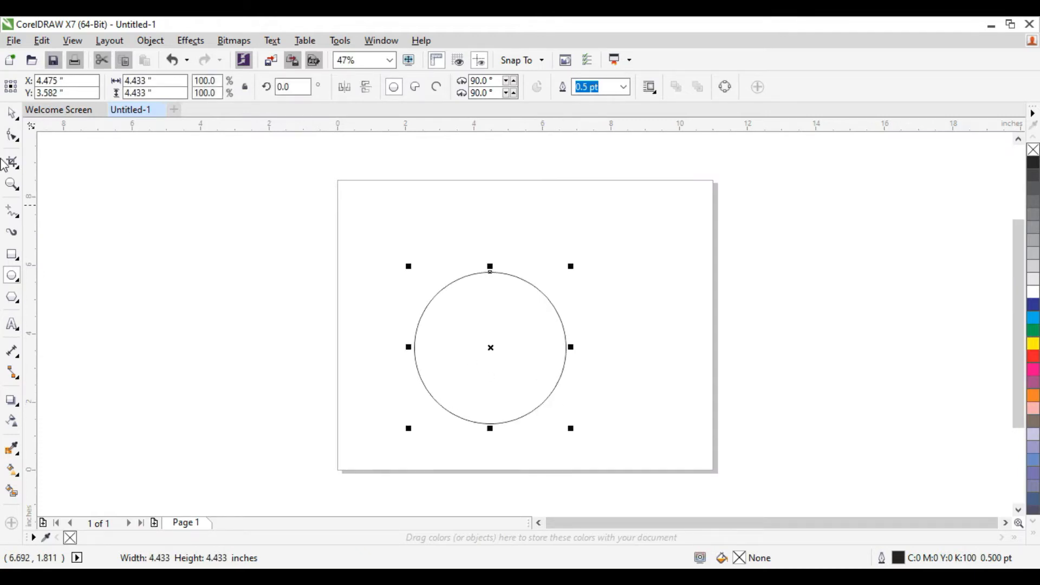
{"action": "left_click", "coordinate": [12, 114]}
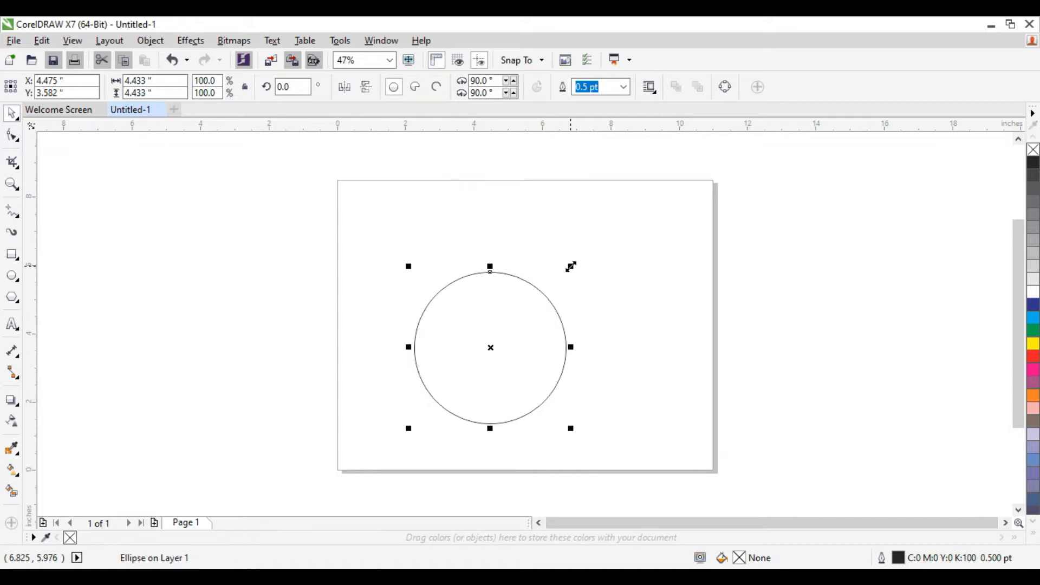
{"action": "left_click_drag", "start_coordinate": [574, 266], "coordinate": [543, 291]}
- Trim the large circle with the small one to make a ring, and delete the leftover small circle
{"action": "left_click_drag", "start_coordinate": [307, 205], "coordinate": [631, 466]}
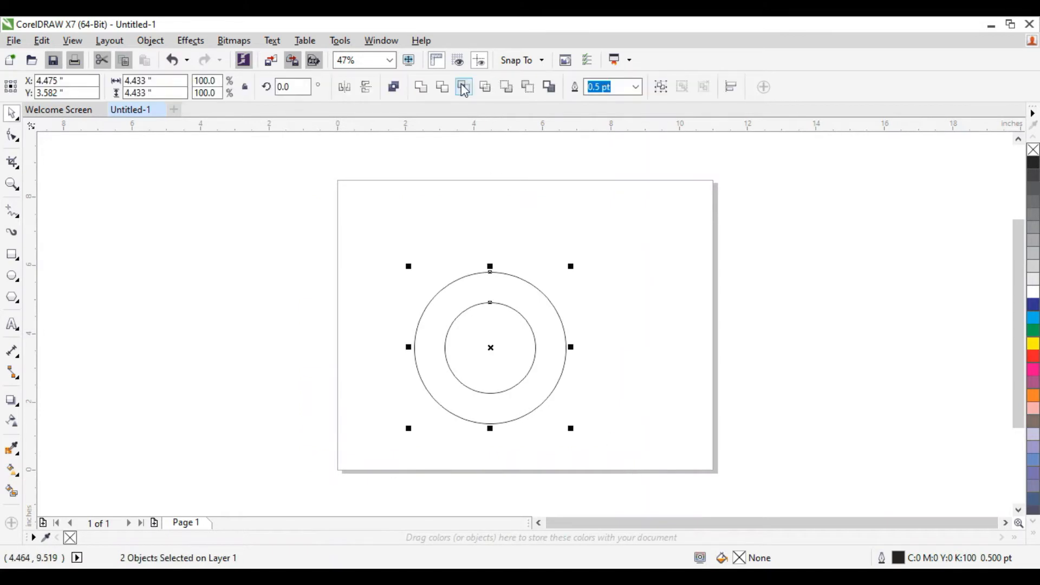
{"action": "left_click", "coordinate": [441, 87]}
{"action": "left_click_drag", "start_coordinate": [476, 359], "coordinate": [308, 349]}
{"action": "key", "text": "Delete"}
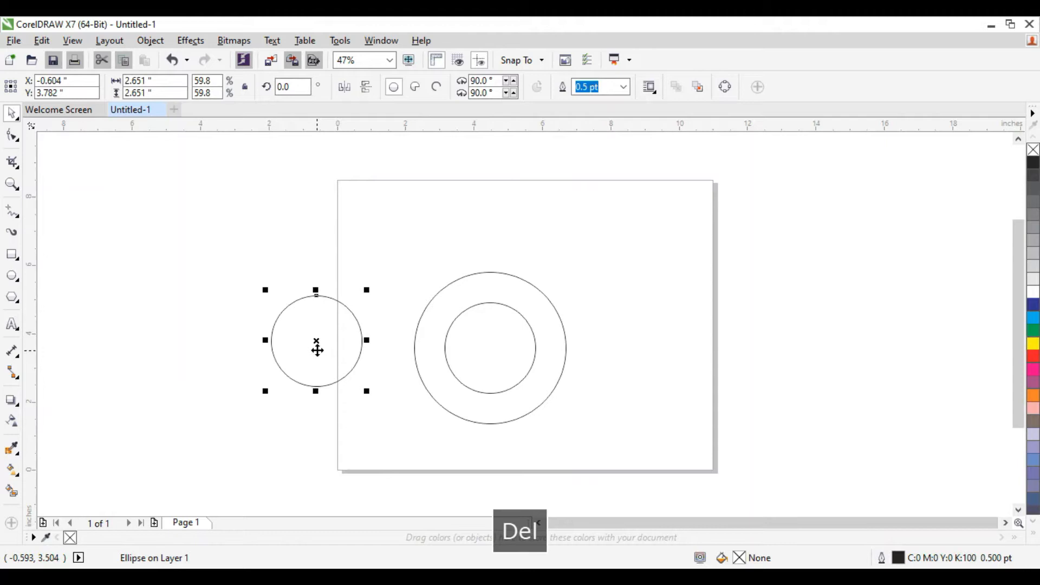
- Duplicate the ring horizontally so the copy's center sits on the original ring's right outer edge
{"action": "left_click_drag", "start_coordinate": [385, 233], "coordinate": [559, 412]}
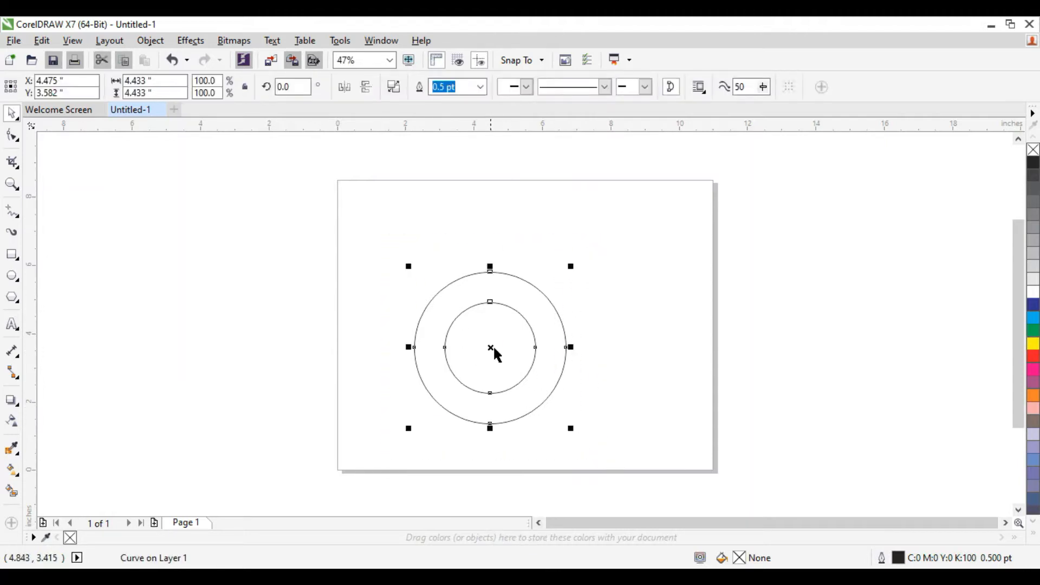
{"action": "left_click_drag", "start_coordinate": [490, 347], "coordinate": [570, 347]}
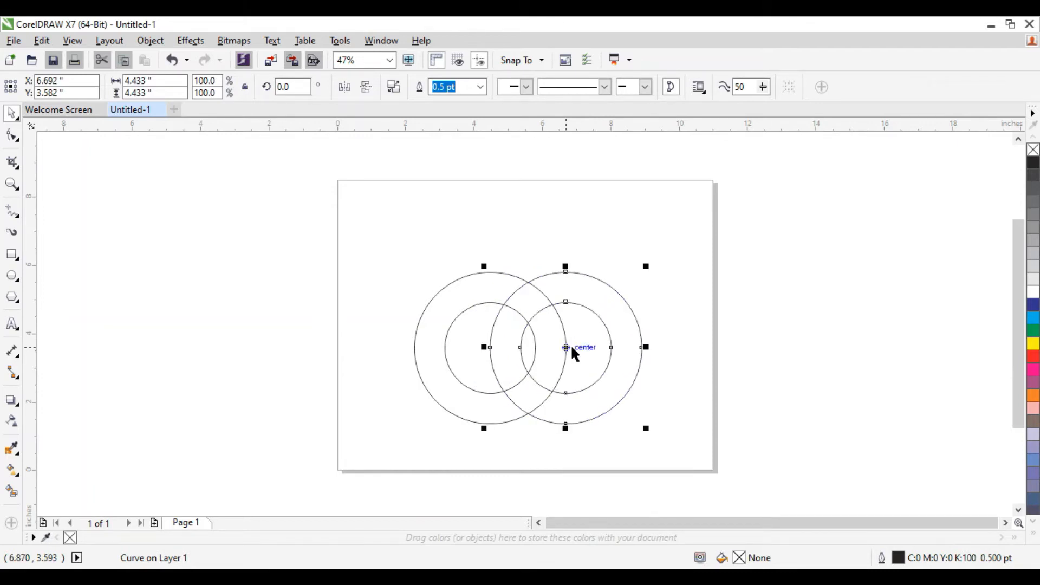
{"action": "left_click", "coordinate": [311, 305]}
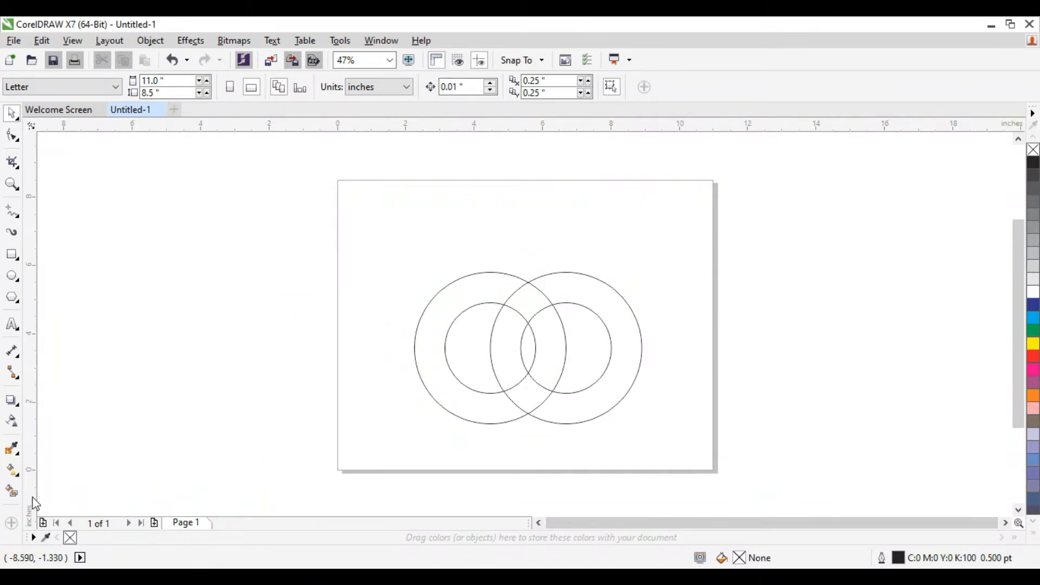
- Create a separate filled patch with Smart Fill where the two rings cross at their lower intersection
{"action": "left_click", "coordinate": [9, 491]}
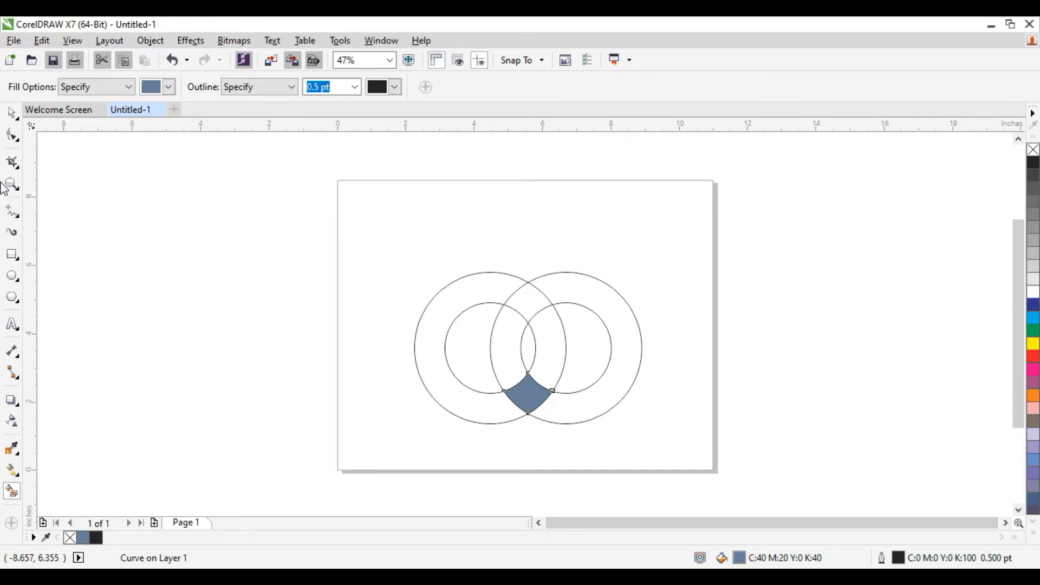
{"action": "left_click", "coordinate": [9, 112]}
{"action": "left_click", "coordinate": [250, 377]}
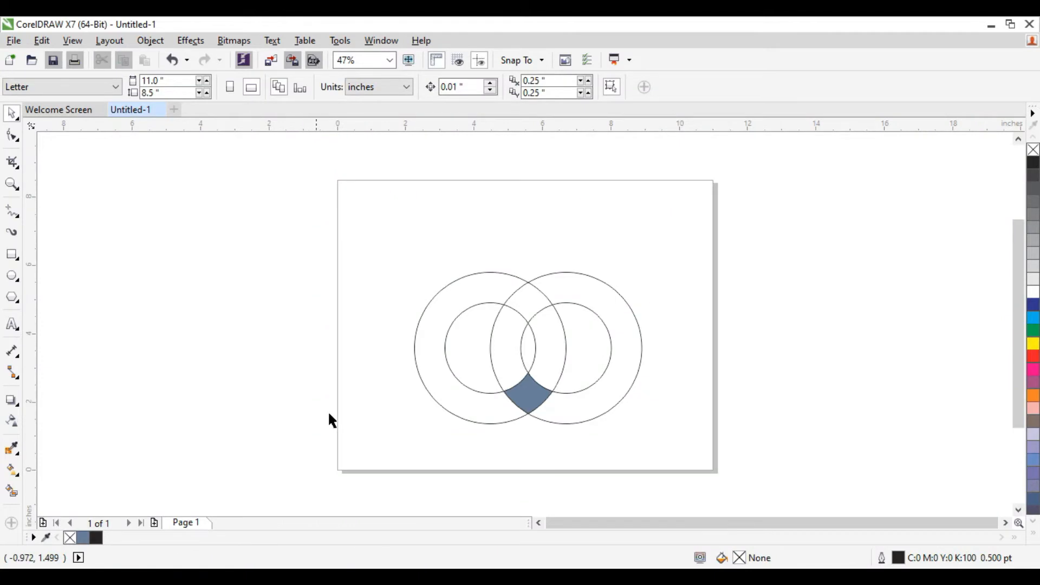
- Fill the left ring with dark blue and the right ring with cyan
{"action": "left_click", "coordinate": [437, 324]}
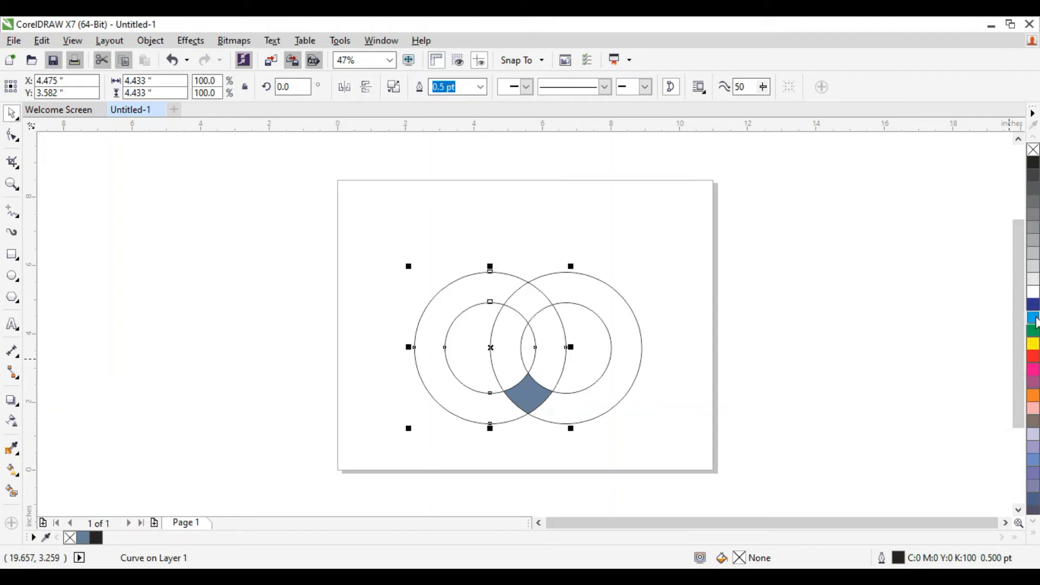
{"action": "left_click", "coordinate": [1033, 305]}
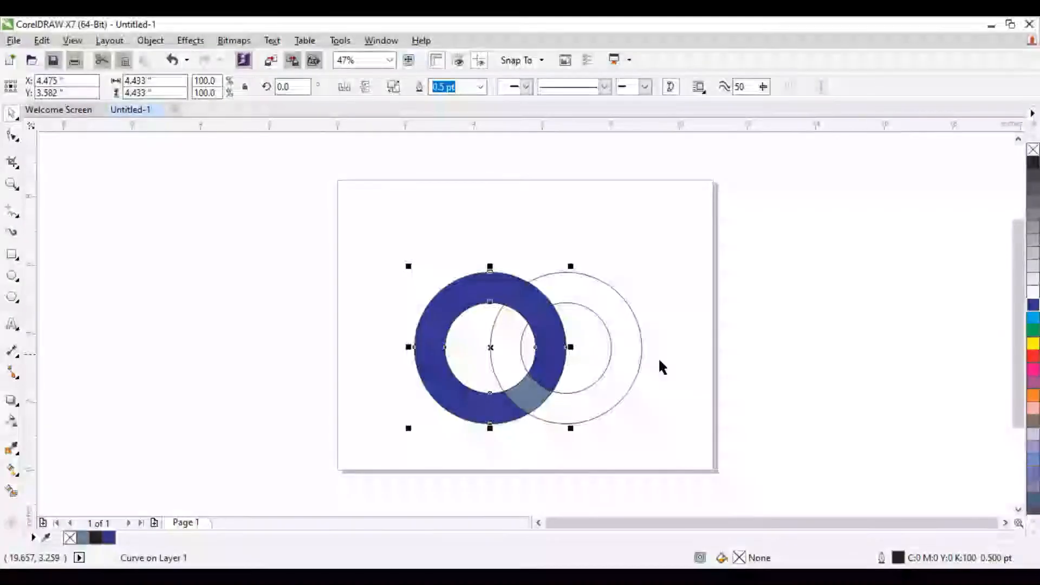
{"action": "left_click", "coordinate": [623, 381]}
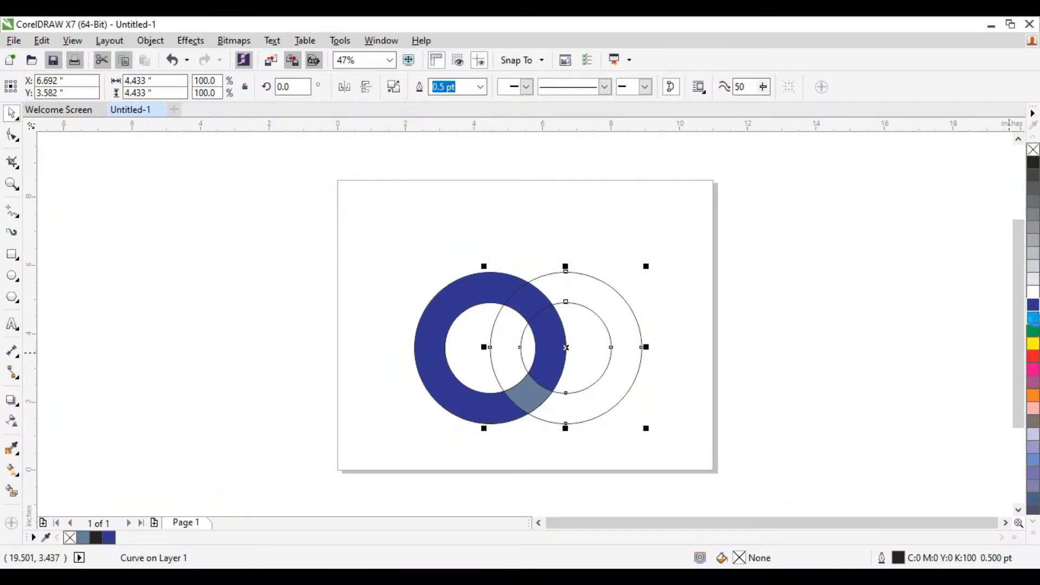
{"action": "left_click", "coordinate": [1033, 318]}
{"action": "left_click", "coordinate": [660, 464]}
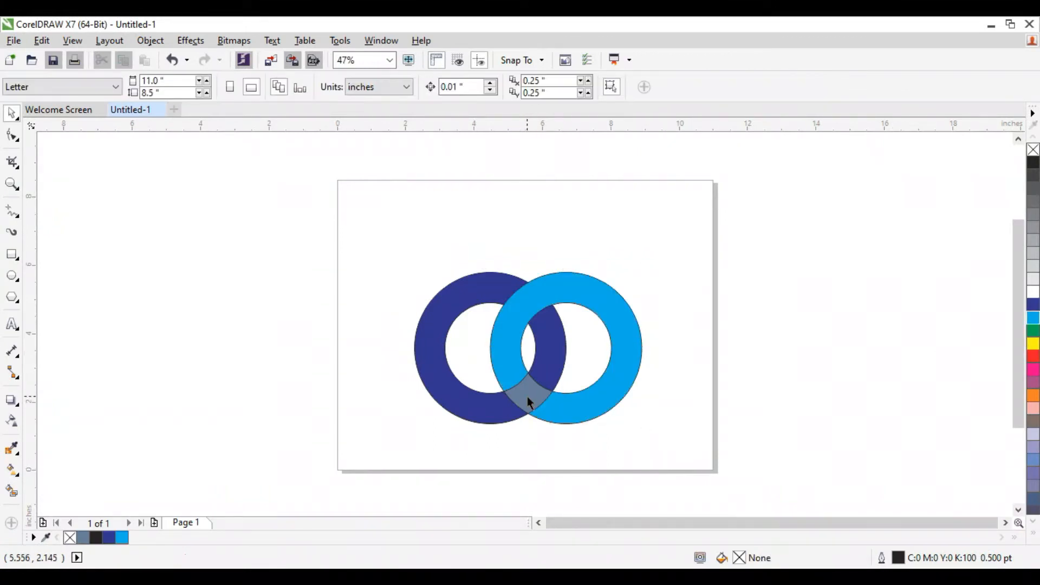
- Remove the outlines from both rings and the lower overlap patch
{"action": "left_click_drag", "start_coordinate": [269, 223], "coordinate": [690, 470]}
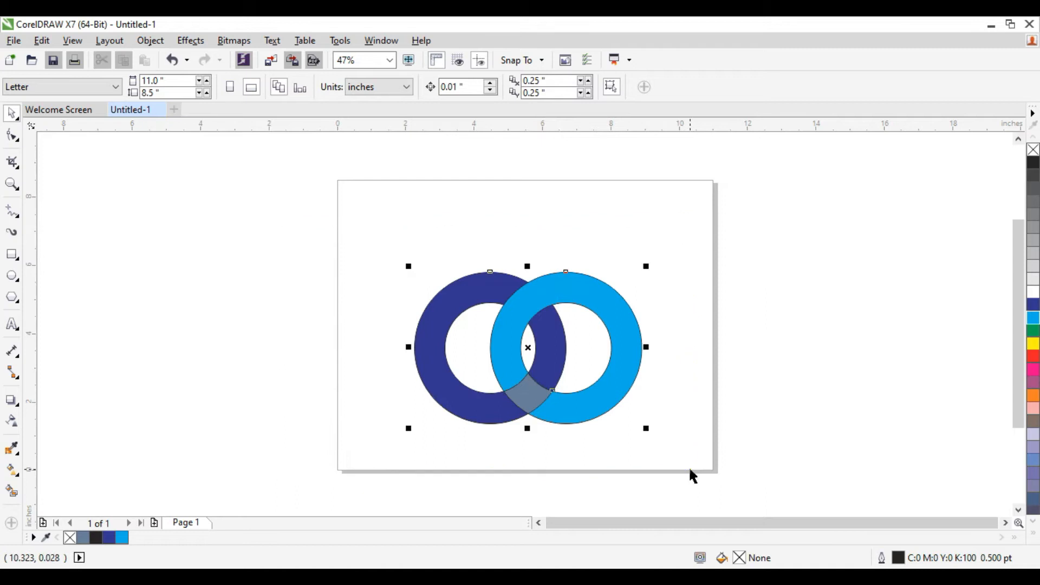
{"action": "right_click", "coordinate": [1034, 151]}
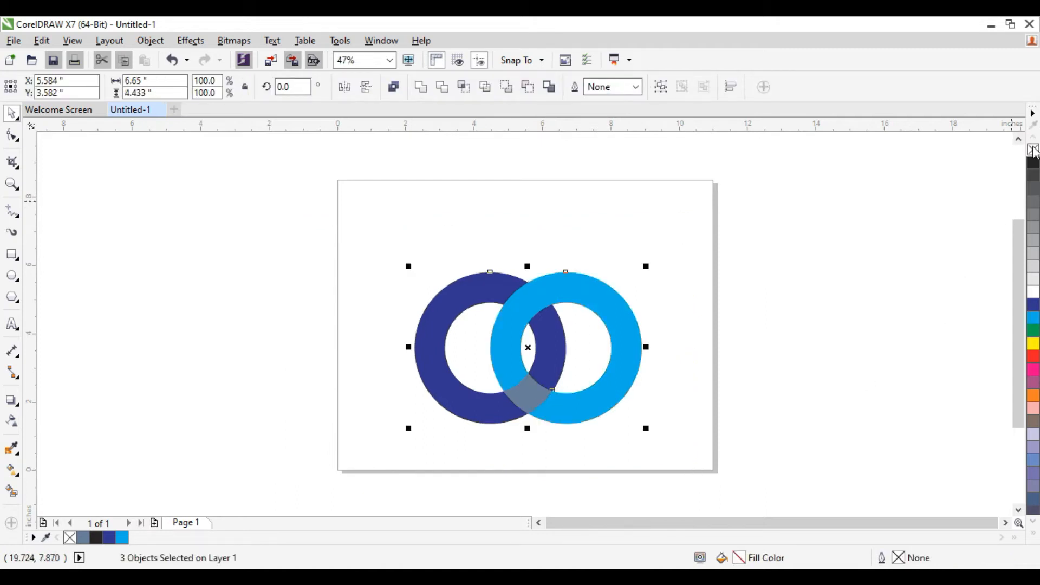
{"action": "left_click", "coordinate": [797, 371]}
- Fill the lower overlap patch with the left ring's dark blue so the rings look interlinked
{"action": "left_click", "coordinate": [531, 393]}
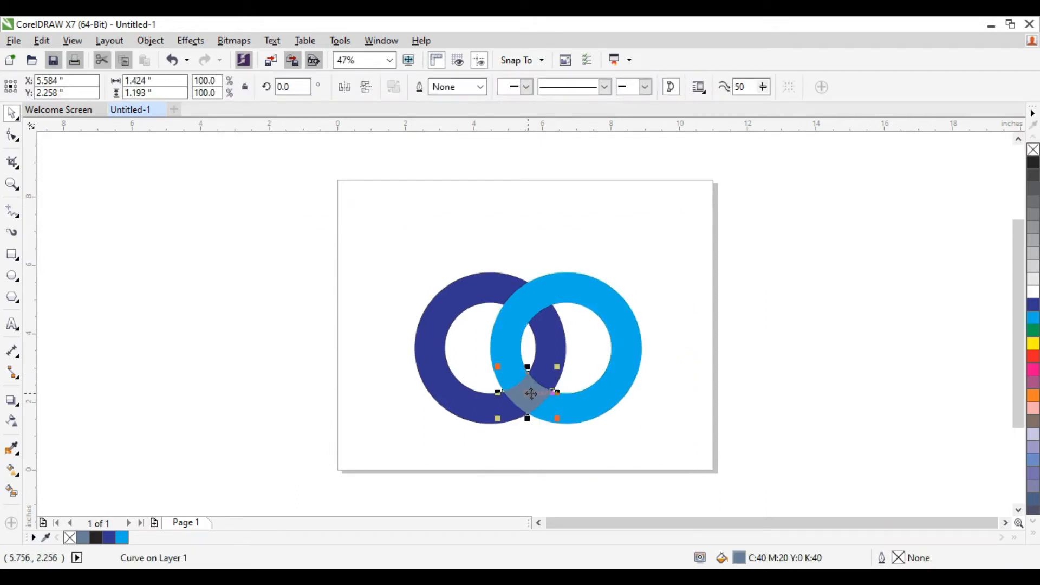
{"action": "left_click", "coordinate": [1033, 306]}
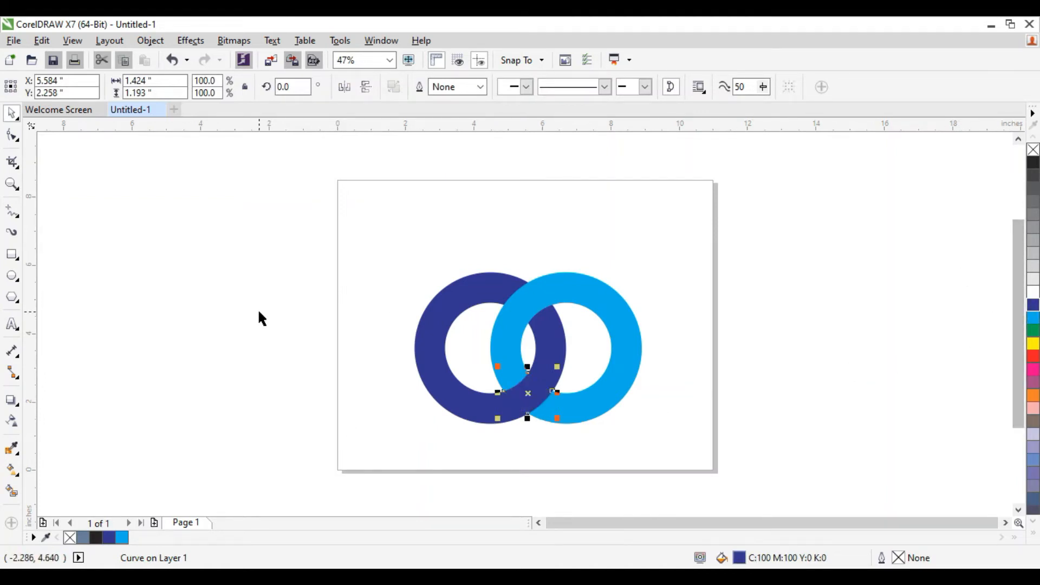
{"action": "left_click", "coordinate": [194, 317]}
- Bow the overlap patch's two edges that lie within the dark blue ring outward with the Shape tool to hide its seams
{"action": "left_click", "coordinate": [12, 135]}
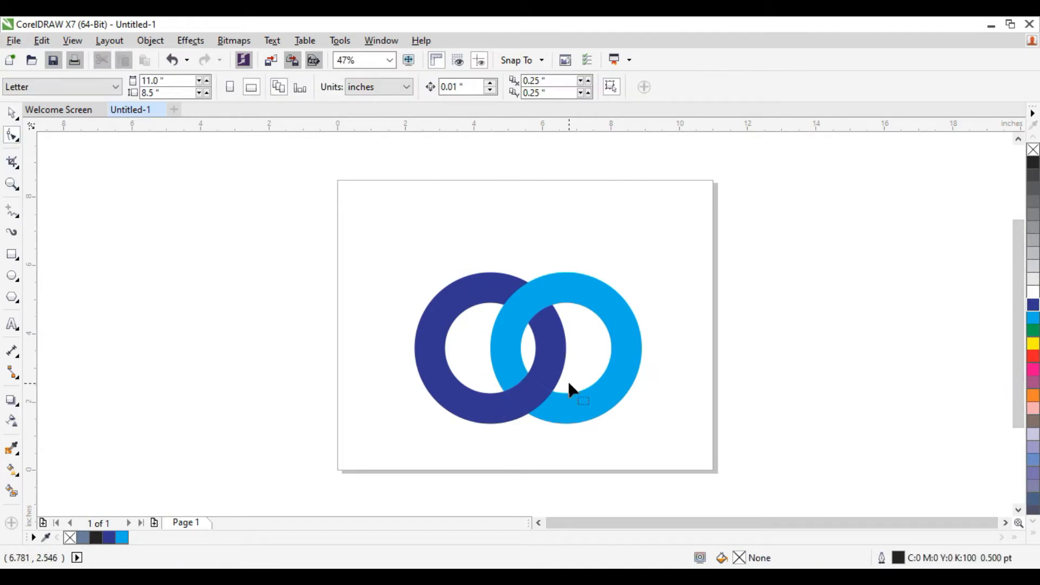
{"action": "left_click", "coordinate": [526, 389]}
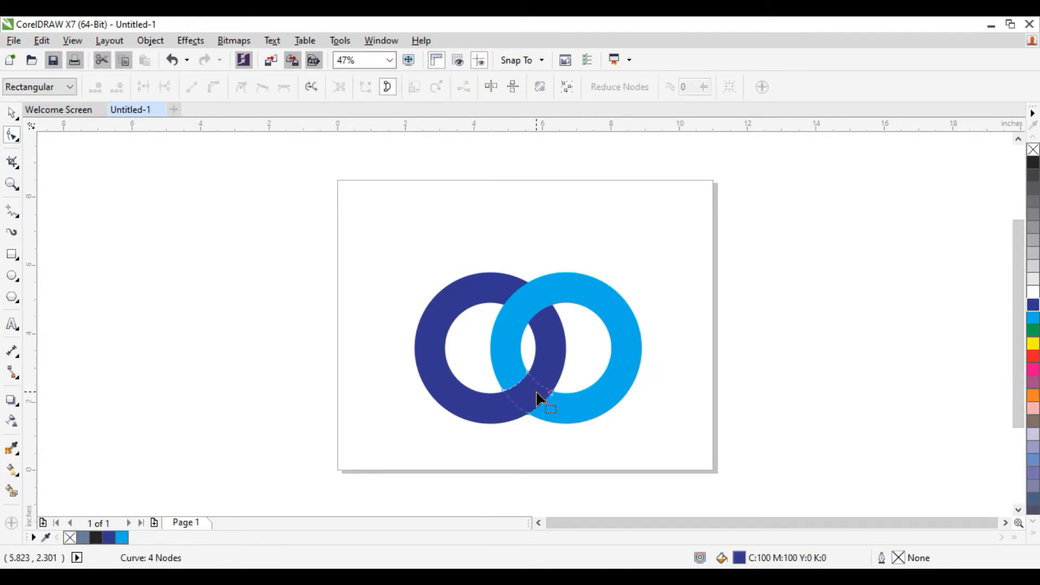
{"action": "scroll", "coordinate": [536, 393], "scroll_direction": "up", "scroll_amount": 2}
{"action": "left_click", "coordinate": [12, 184]}
{"action": "left_click_drag", "start_coordinate": [414, 349], "coordinate": [604, 465]}
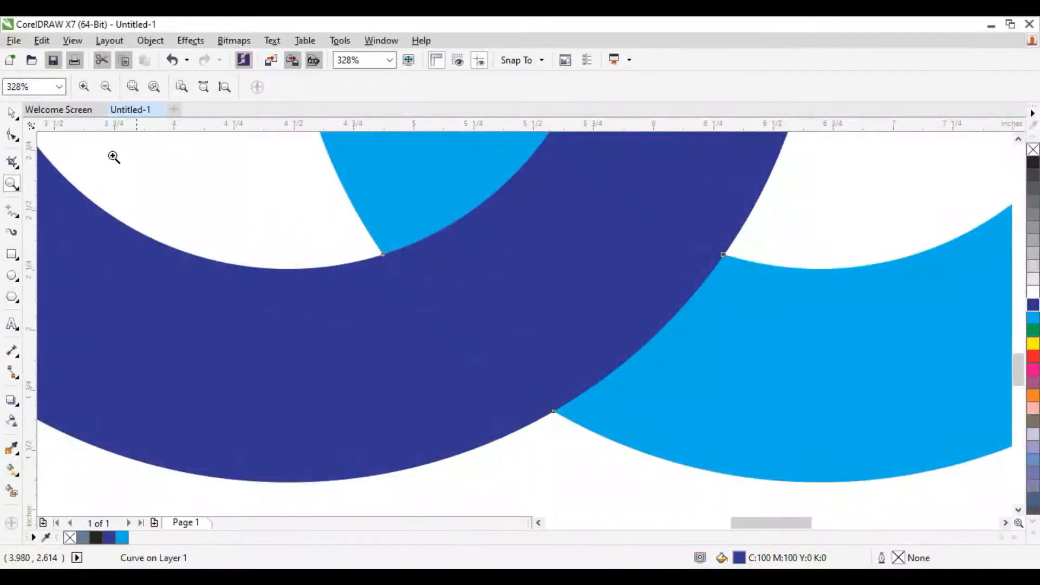
{"action": "left_click", "coordinate": [11, 135]}
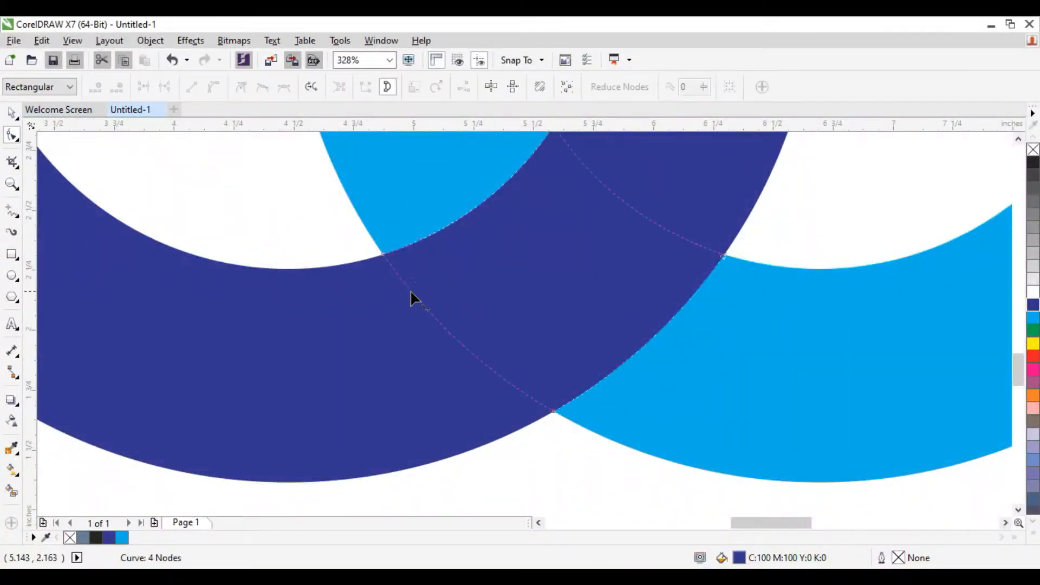
{"action": "left_click_drag", "start_coordinate": [400, 282], "coordinate": [395, 288]}
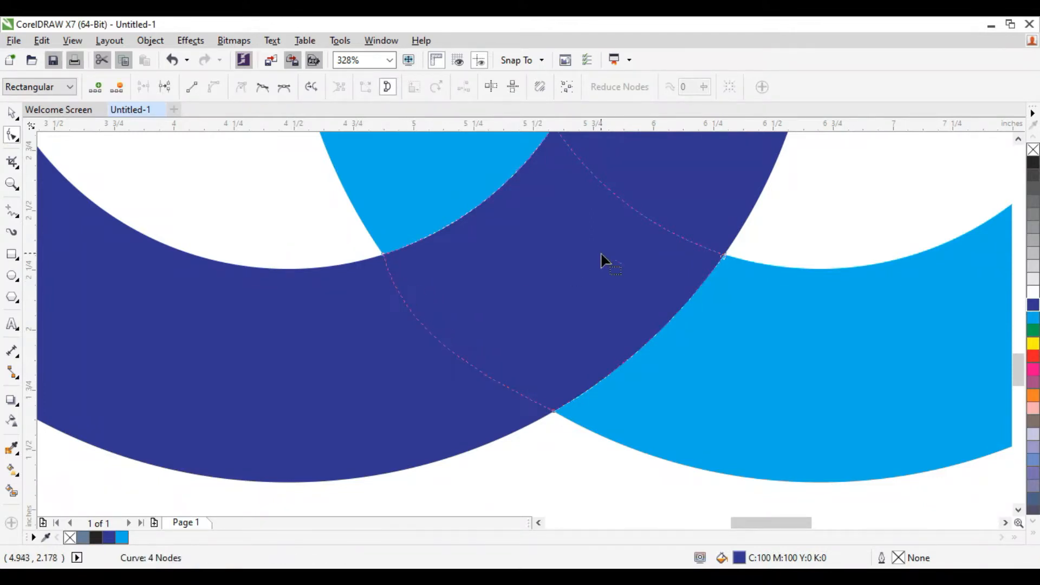
{"action": "left_click_drag", "start_coordinate": [632, 207], "coordinate": [642, 198]}
{"action": "left_click", "coordinate": [9, 116]}
- Duplicate both rings and the overlap patch together, offset about 0.13 inch up and 0.03 inch to the left
{"action": "scroll", "coordinate": [392, 223], "scroll_direction": "down", "scroll_amount": 2}
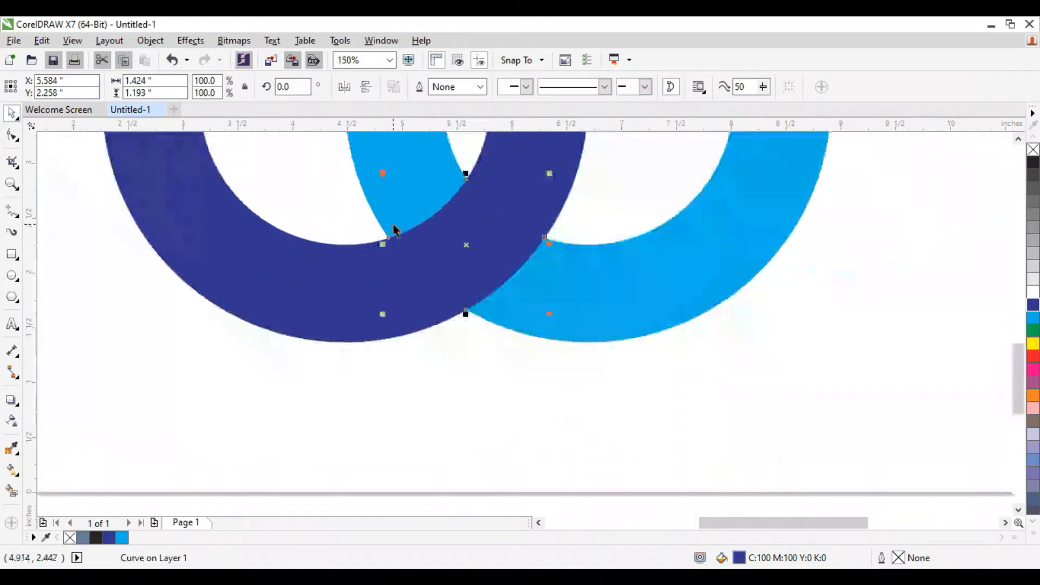
{"action": "left_click", "coordinate": [1018, 138]}
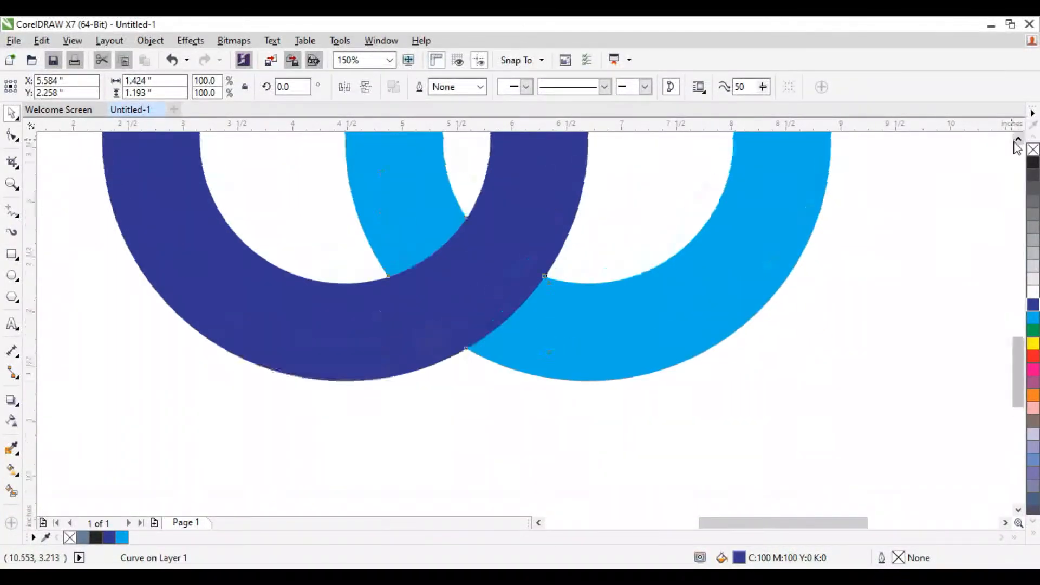
{"action": "scroll", "coordinate": [644, 306], "scroll_direction": "down", "scroll_amount": 2}
{"action": "left_click", "coordinate": [288, 350]}
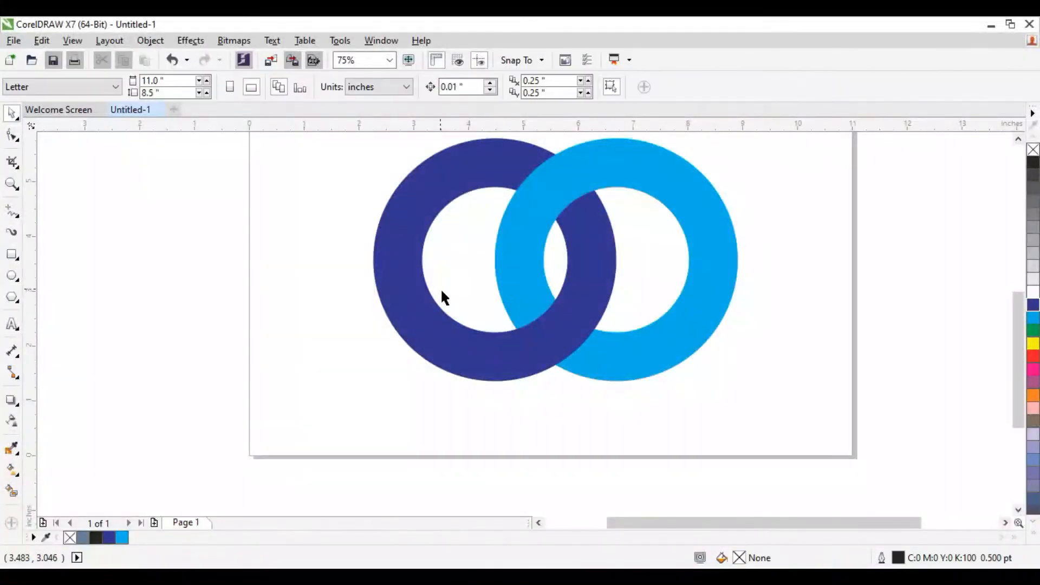
{"action": "left_click", "coordinate": [1019, 140]}
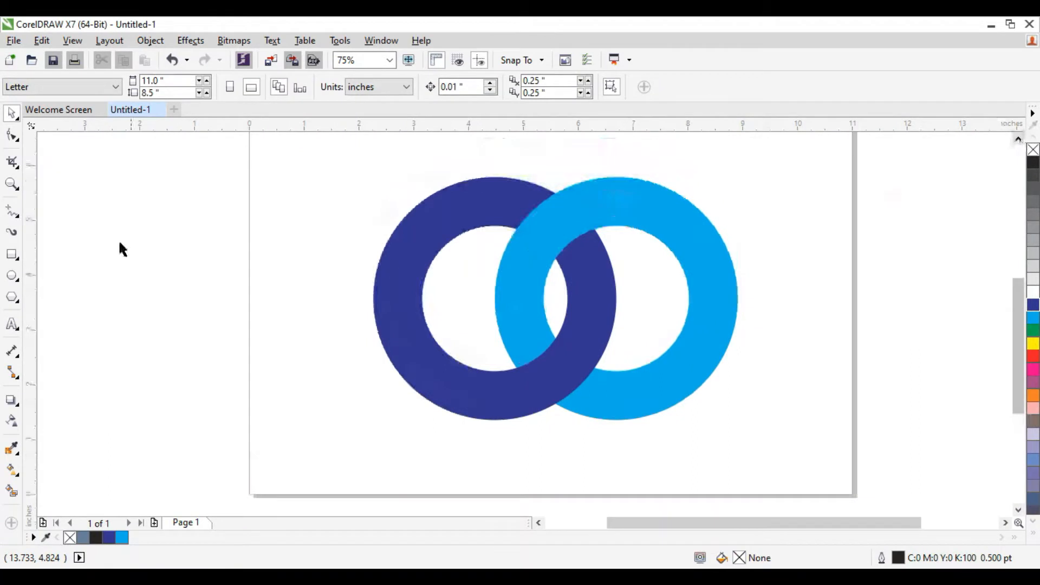
{"action": "left_click_drag", "start_coordinate": [296, 156], "coordinate": [768, 445]}
{"action": "left_click_drag", "start_coordinate": [556, 302], "coordinate": [555, 295]}
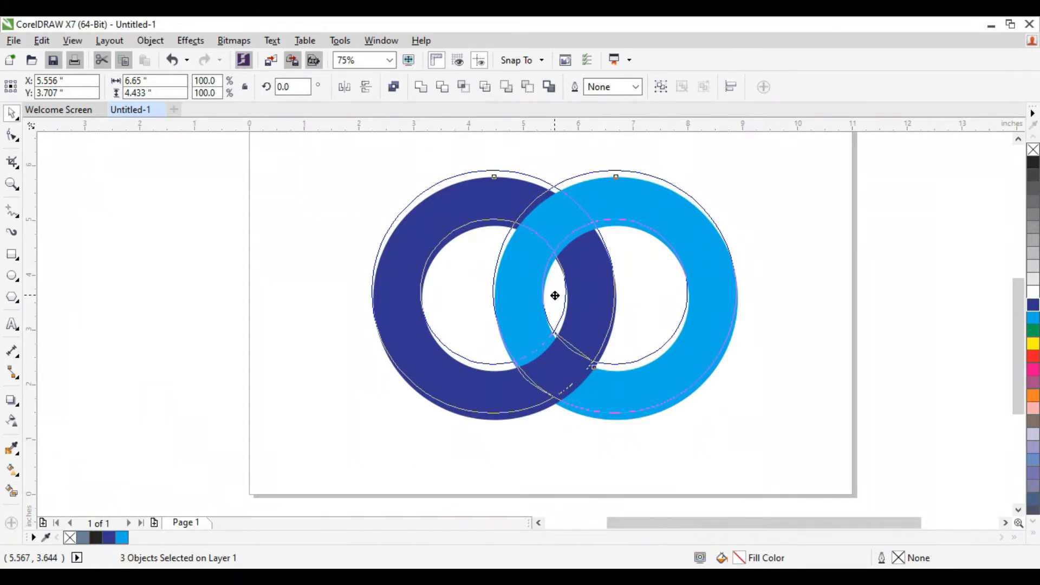
{"action": "left_click_drag", "start_coordinate": [554, 295], "coordinate": [554, 295]}
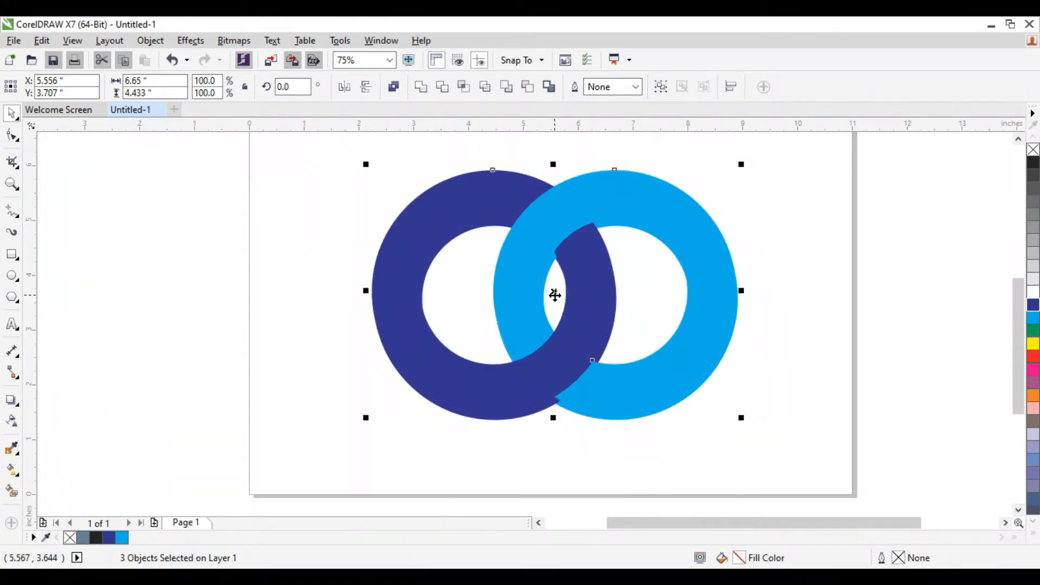
{"action": "left_click", "coordinate": [543, 447]}
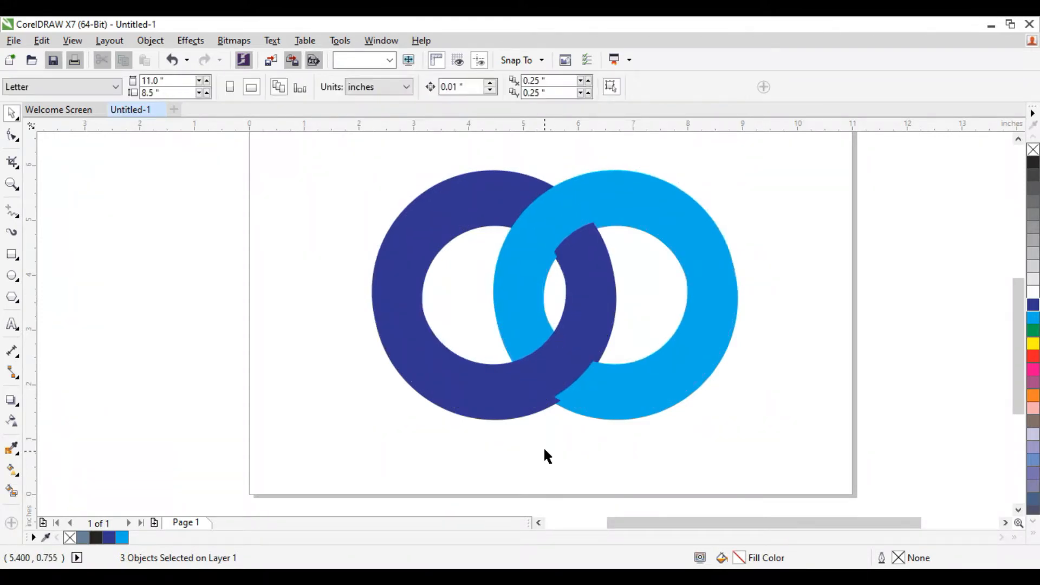
- Fill the right ring, left ring and overlap patch behind the raised copies with medium-light grey as a shadow
{"action": "left_click", "coordinate": [11, 185]}
{"action": "left_click_drag", "start_coordinate": [309, 334], "coordinate": [768, 451]}
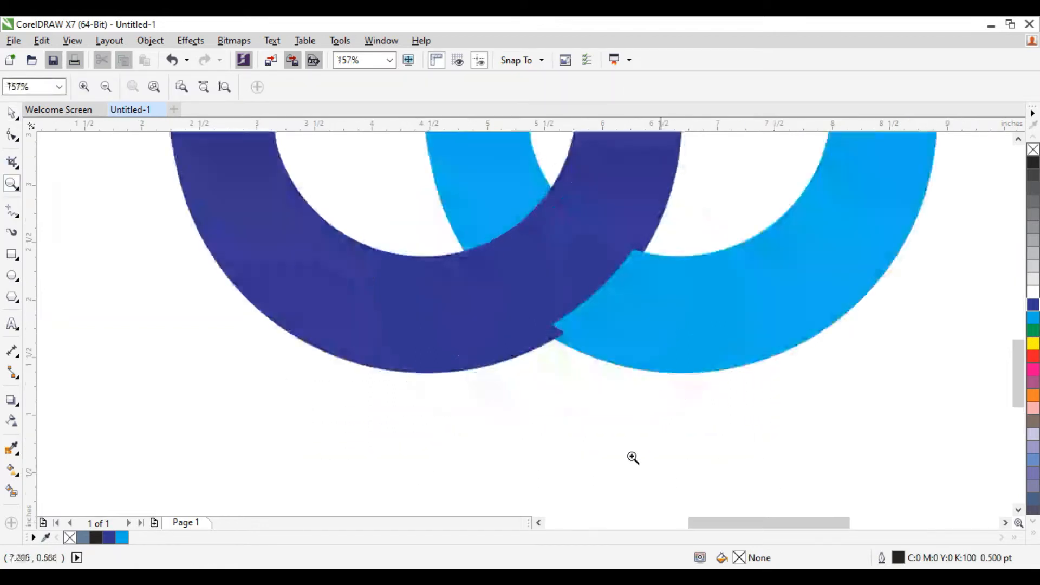
{"action": "left_click", "coordinate": [9, 115]}
{"action": "left_click", "coordinate": [593, 356]}
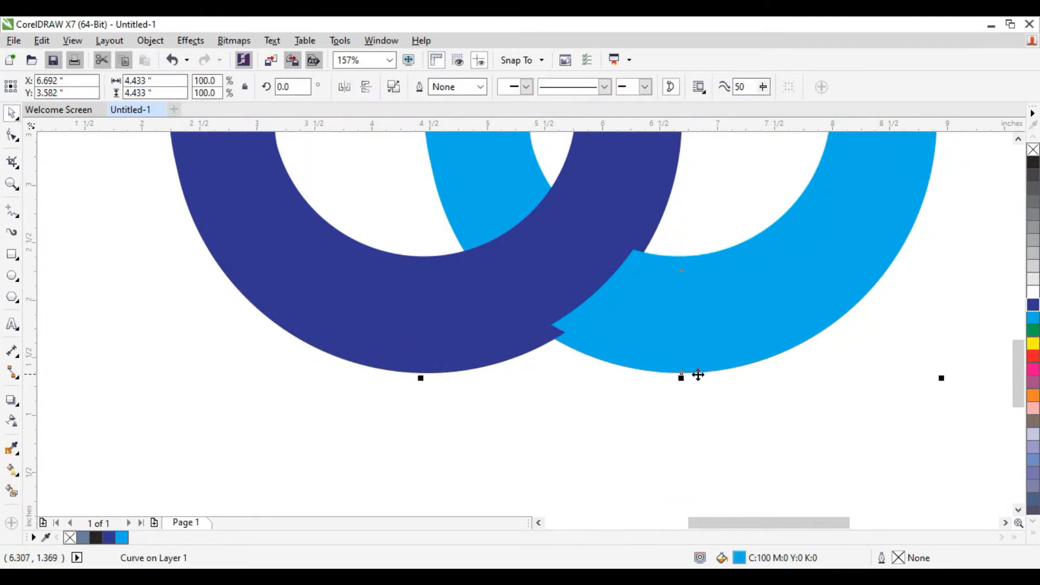
{"action": "left_click", "coordinate": [1033, 244]}
{"action": "left_click", "coordinate": [484, 361]}
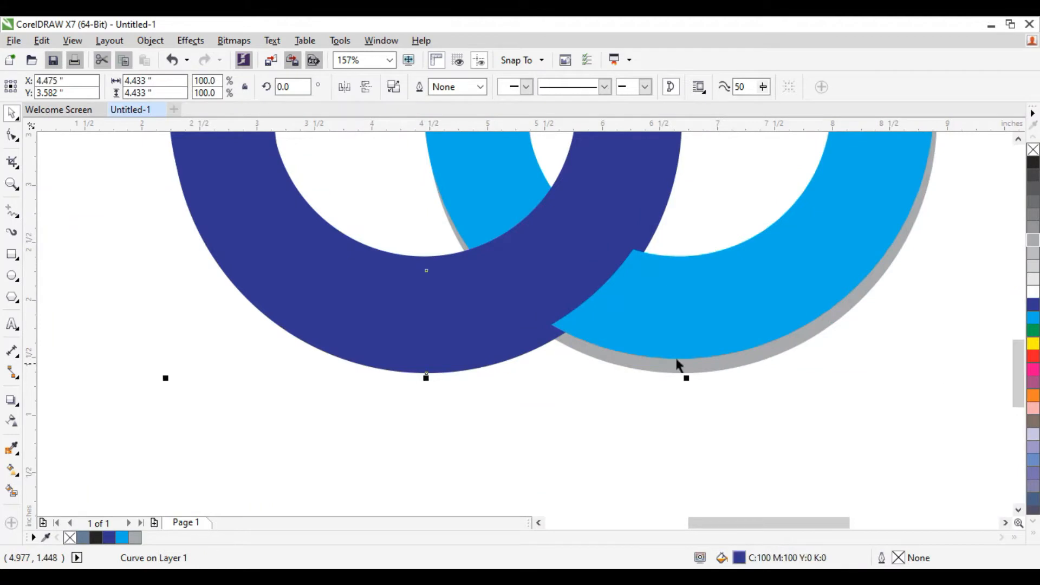
{"action": "left_click", "coordinate": [1033, 243]}
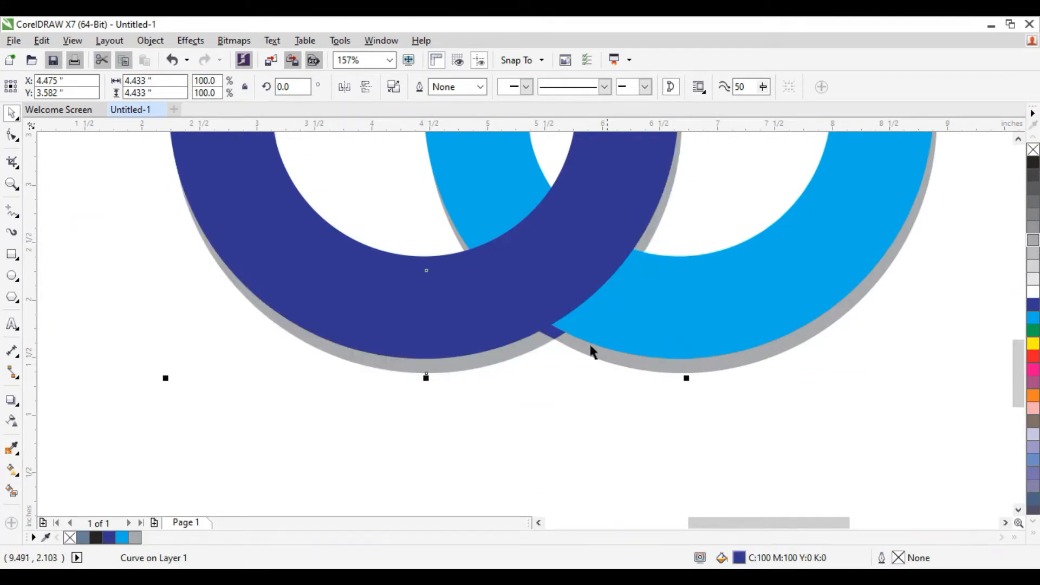
{"action": "left_click", "coordinate": [556, 340]}
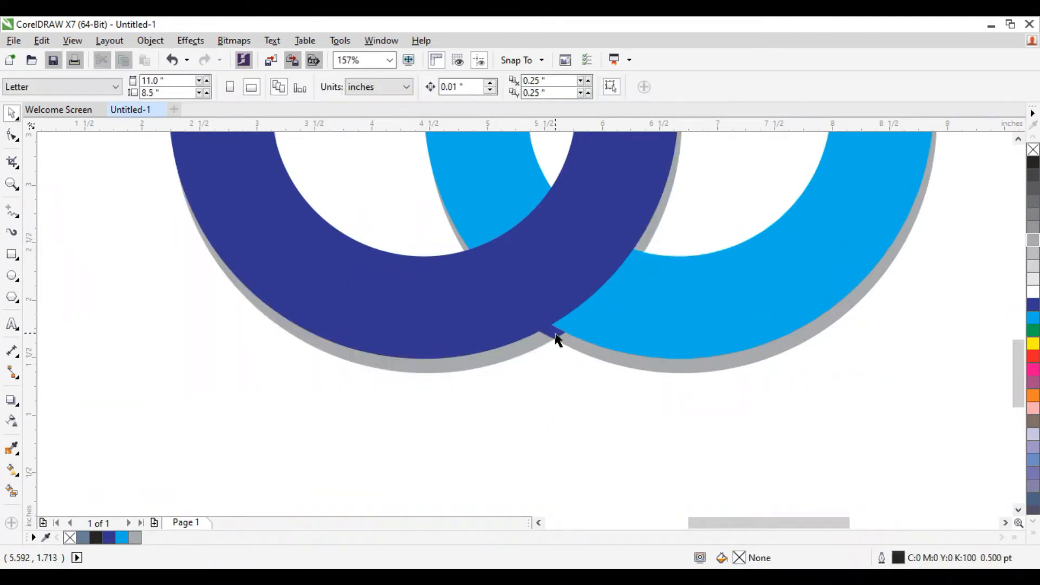
{"action": "left_click", "coordinate": [1033, 242]}
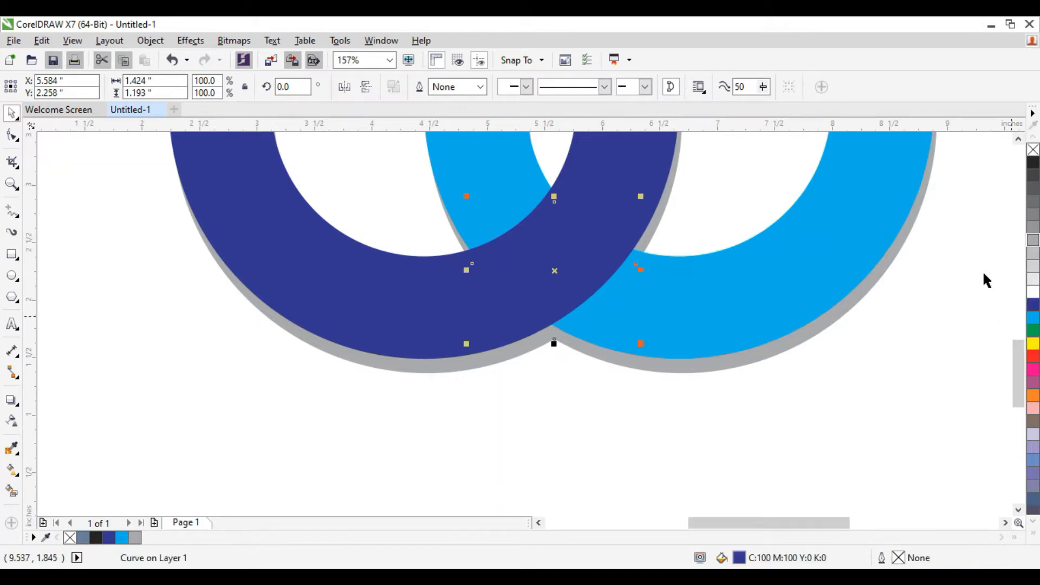
- Place a copy of the complete shadowed logo beyond the page's right edge and shift the logo on the page slightly up and left
{"action": "left_click", "coordinate": [574, 424]}
{"action": "scroll", "coordinate": [573, 425], "scroll_direction": "down", "scroll_amount": 3}
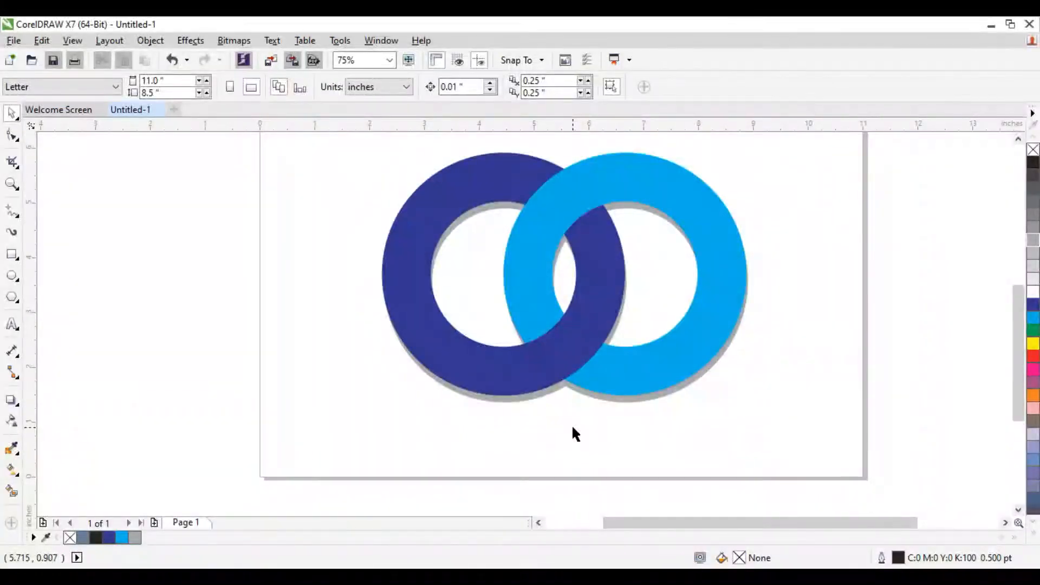
{"action": "scroll", "coordinate": [571, 424], "scroll_direction": "down", "scroll_amount": 2}
{"action": "left_click_drag", "start_coordinate": [384, 254], "coordinate": [742, 449]}
{"action": "left_click_drag", "start_coordinate": [568, 353], "coordinate": [541, 337]}
{"action": "left_click", "coordinate": [246, 381]}
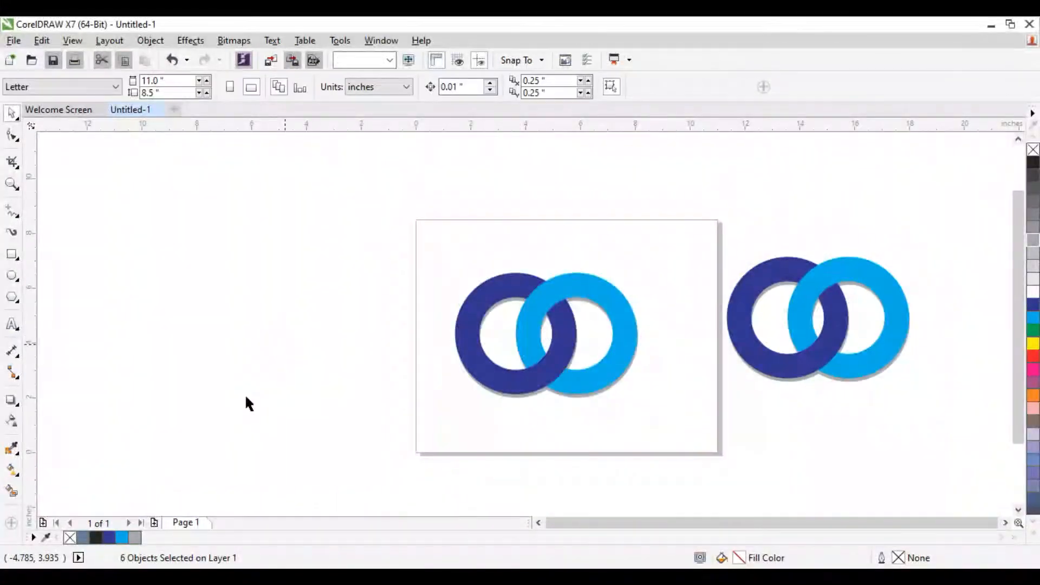
- Delete the grey left ring, right ring and overlap patch that form the shadow behind the logo on the page
{"action": "scroll", "coordinate": [528, 441], "scroll_direction": "up", "scroll_amount": 4}
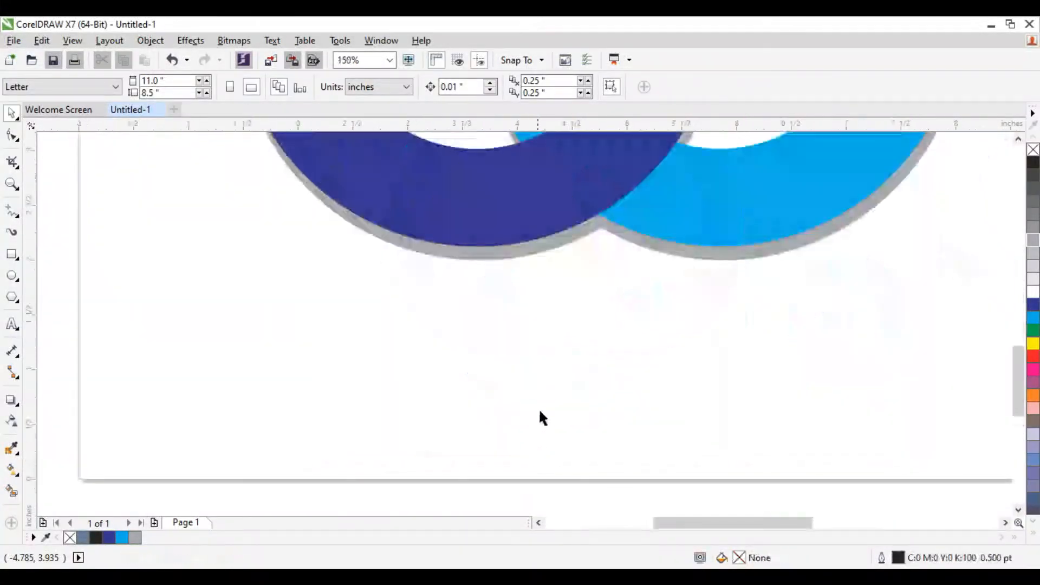
{"action": "left_click", "coordinate": [552, 246]}
{"action": "key", "text": "Delete"}
{"action": "left_click", "coordinate": [657, 249]}
{"action": "key", "text": "Delete"}
{"action": "left_click", "coordinate": [599, 224]}
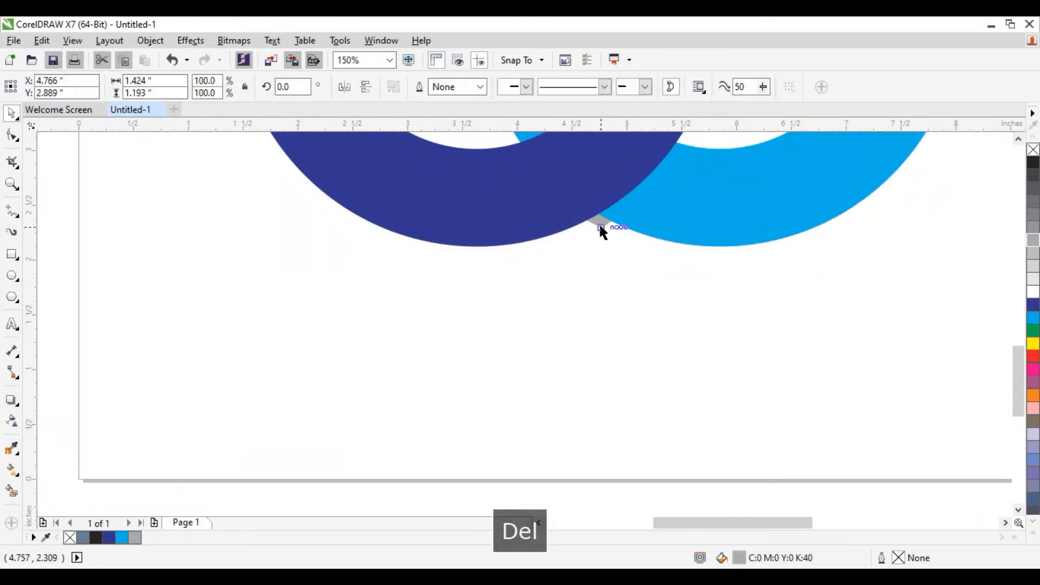
{"action": "key", "text": "Delete"}
- Give the rings on the page black outlines with no fill and delete the lower overlap patch
{"action": "scroll", "coordinate": [588, 246], "scroll_direction": "down", "scroll_amount": 2}
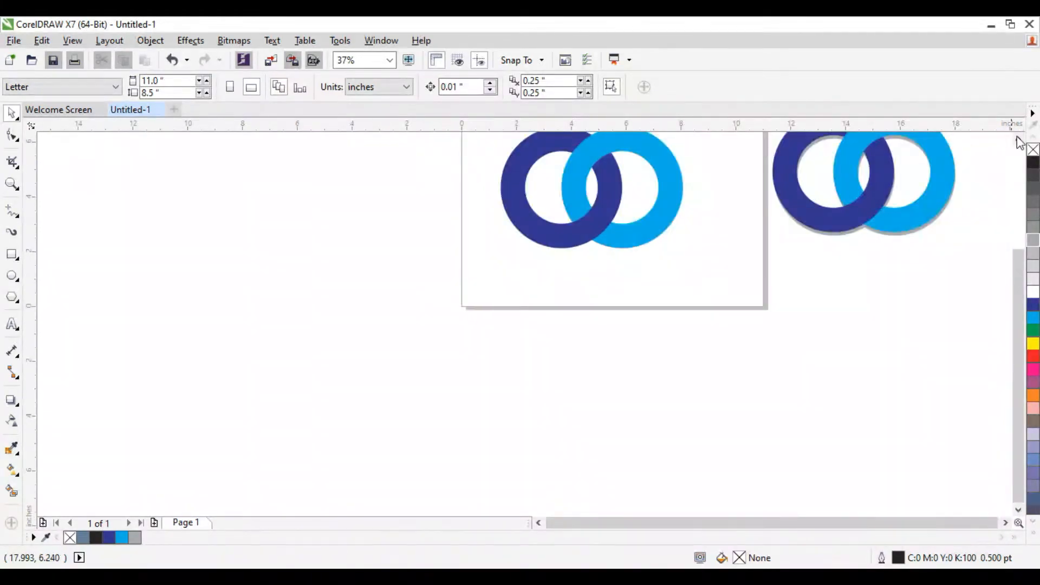
{"action": "scroll", "coordinate": [1003, 140], "scroll_direction": "up", "scroll_amount": 3}
{"action": "left_click_drag", "start_coordinate": [406, 195], "coordinate": [741, 394]}
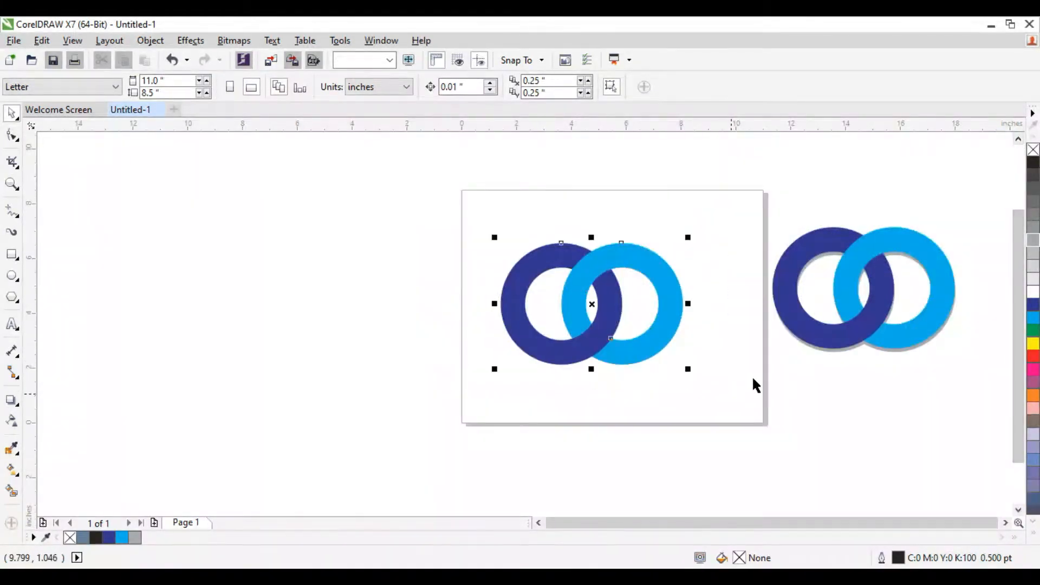
{"action": "right_click", "coordinate": [1032, 162]}
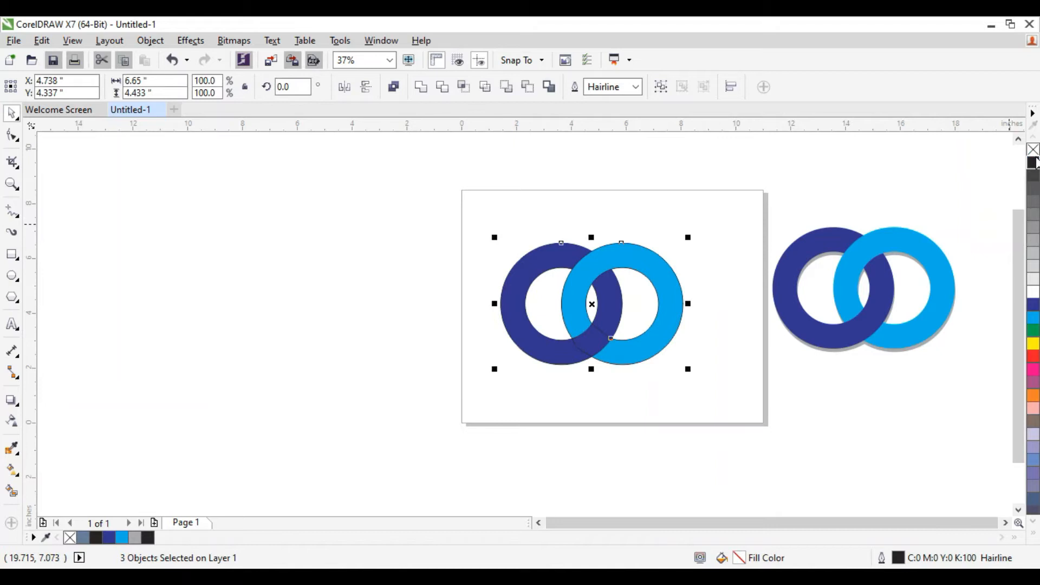
{"action": "left_click", "coordinate": [1032, 150]}
{"action": "left_click", "coordinate": [586, 417]}
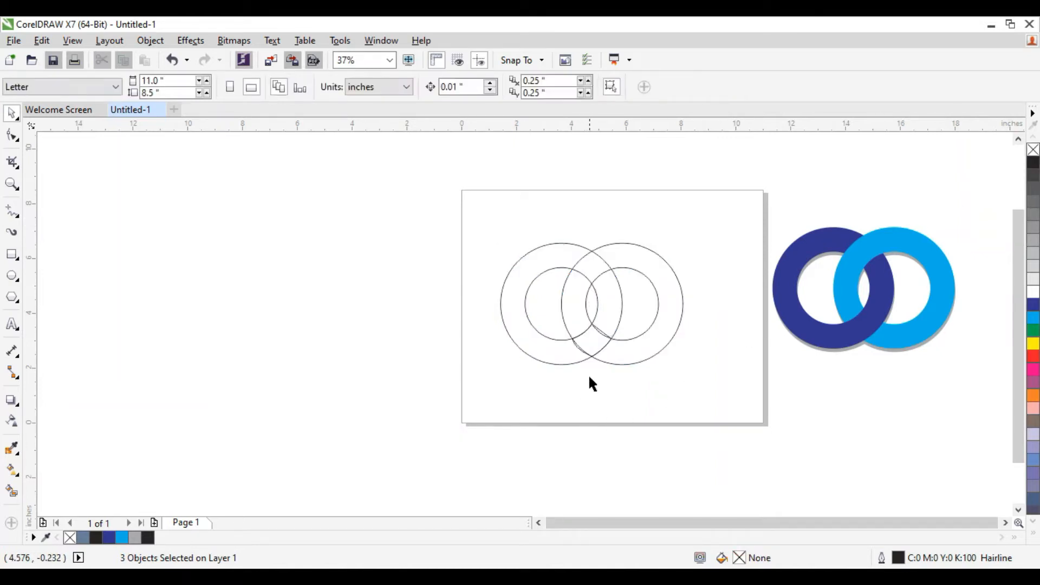
{"action": "left_click", "coordinate": [589, 347]}
{"action": "key", "text": "Delete"}
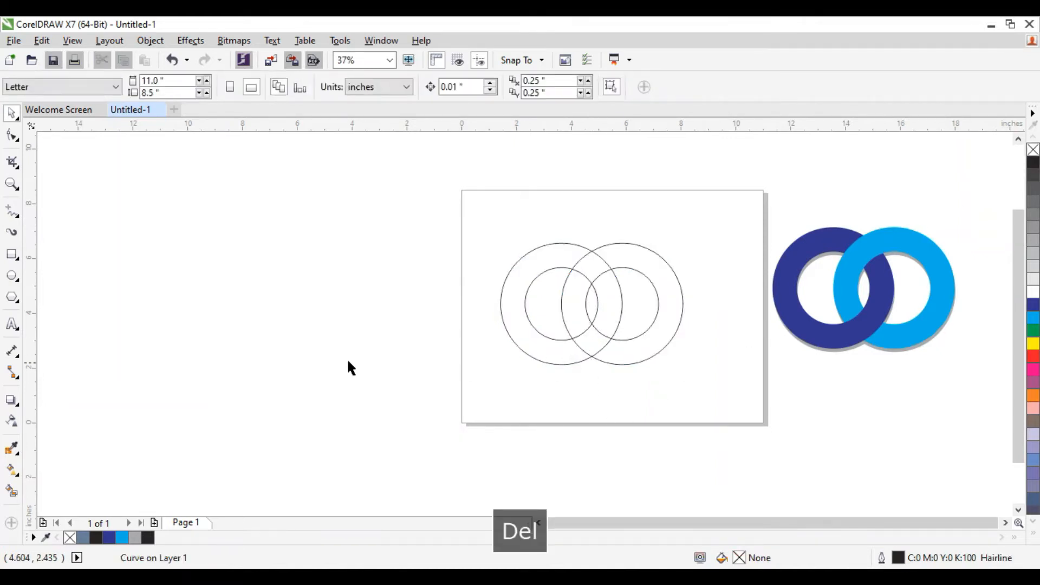
- Create separate shapes from the lower and upper ring overlaps with Smart Fill
{"action": "left_click", "coordinate": [11, 491]}
{"action": "left_click", "coordinate": [597, 342]}
{"action": "left_click", "coordinate": [591, 270]}
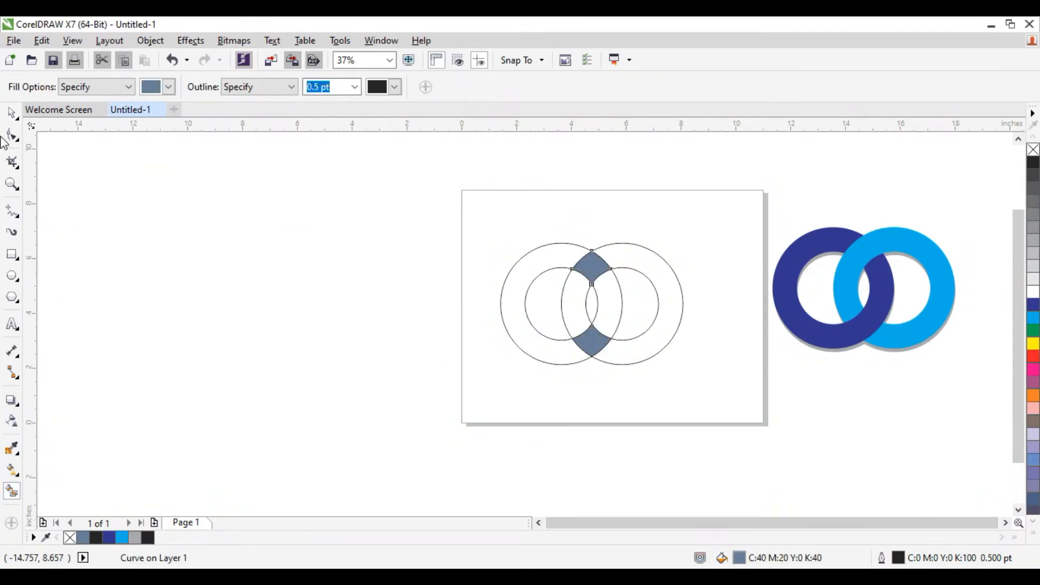
{"action": "left_click", "coordinate": [12, 115]}
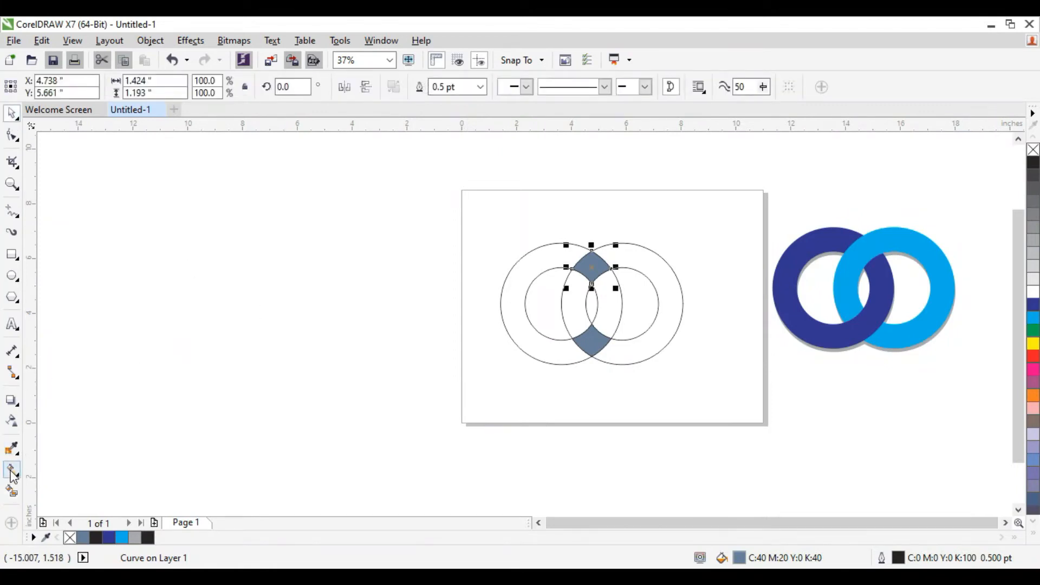
- Apply a linear gradient to the upper overlap shape, running from dark blue at its top corner to cyan near its bottom
{"action": "key", "text": "g"}
{"action": "left_click_drag", "start_coordinate": [593, 252], "coordinate": [594, 274]}
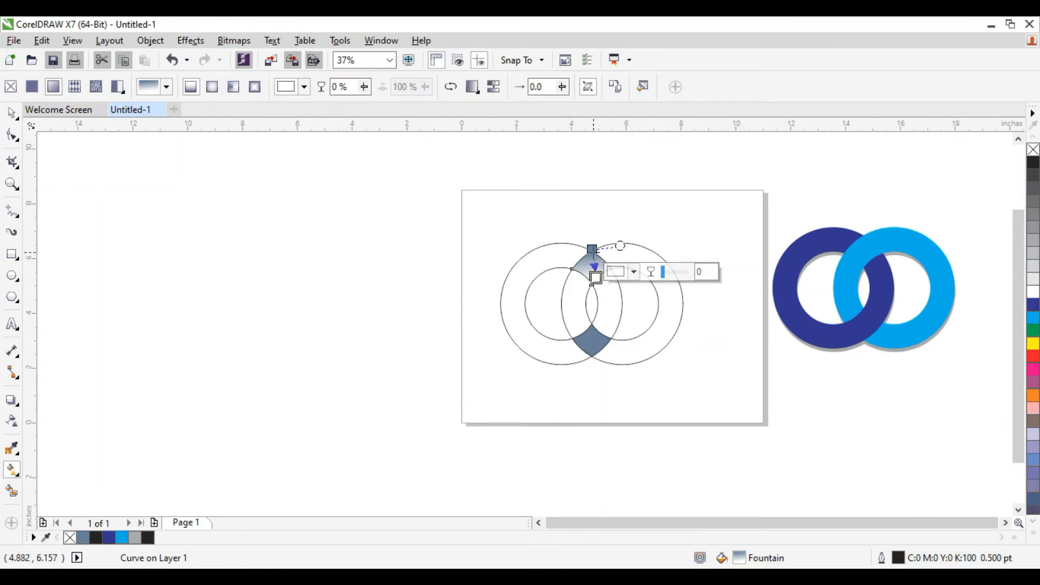
{"action": "scroll", "coordinate": [591, 251], "scroll_direction": "up", "scroll_amount": 2}
{"action": "left_click", "coordinate": [591, 249]}
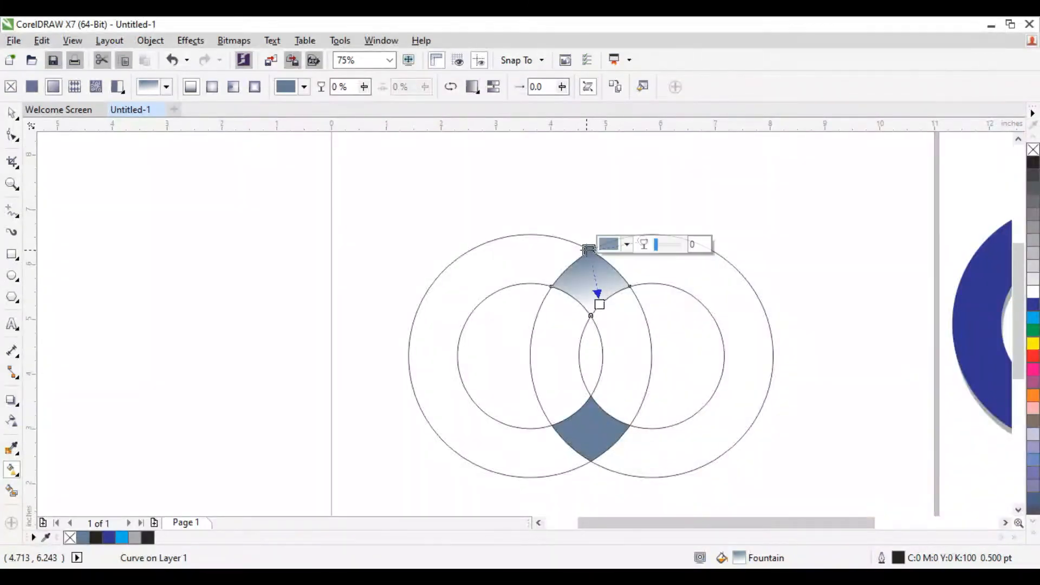
{"action": "left_click_drag", "start_coordinate": [1029, 310], "coordinate": [589, 251]}
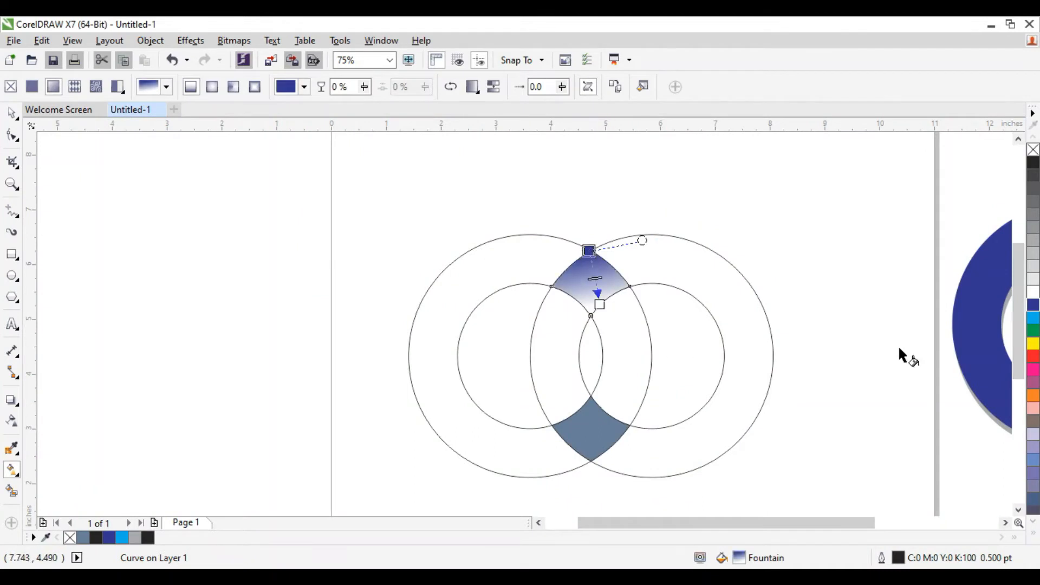
{"action": "left_click_drag", "start_coordinate": [1034, 319], "coordinate": [599, 304]}
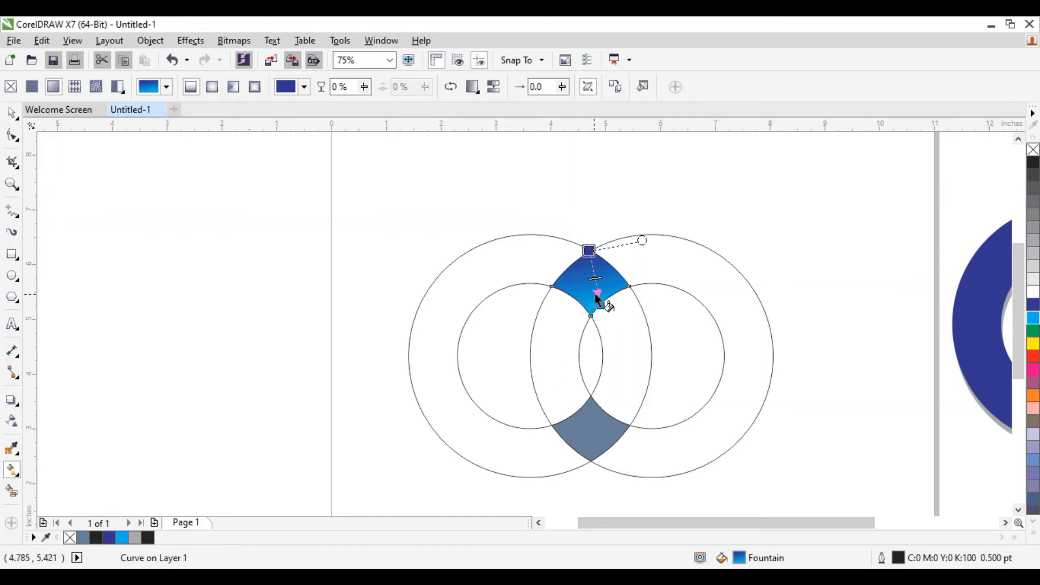
{"action": "left_click", "coordinate": [589, 250]}
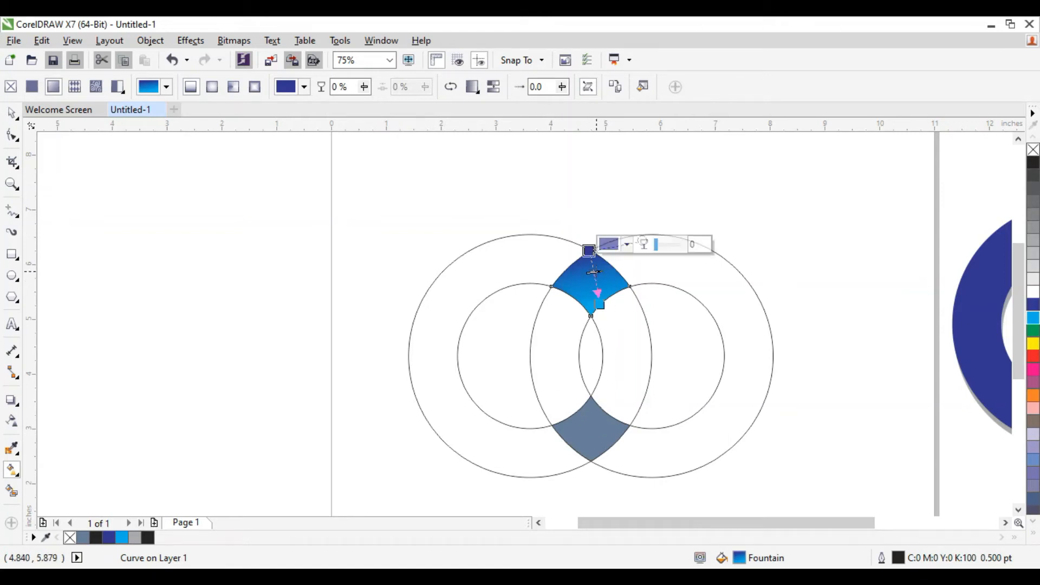
{"action": "left_click_drag", "start_coordinate": [596, 272], "coordinate": [598, 276]}
{"action": "left_click", "coordinate": [307, 313]}
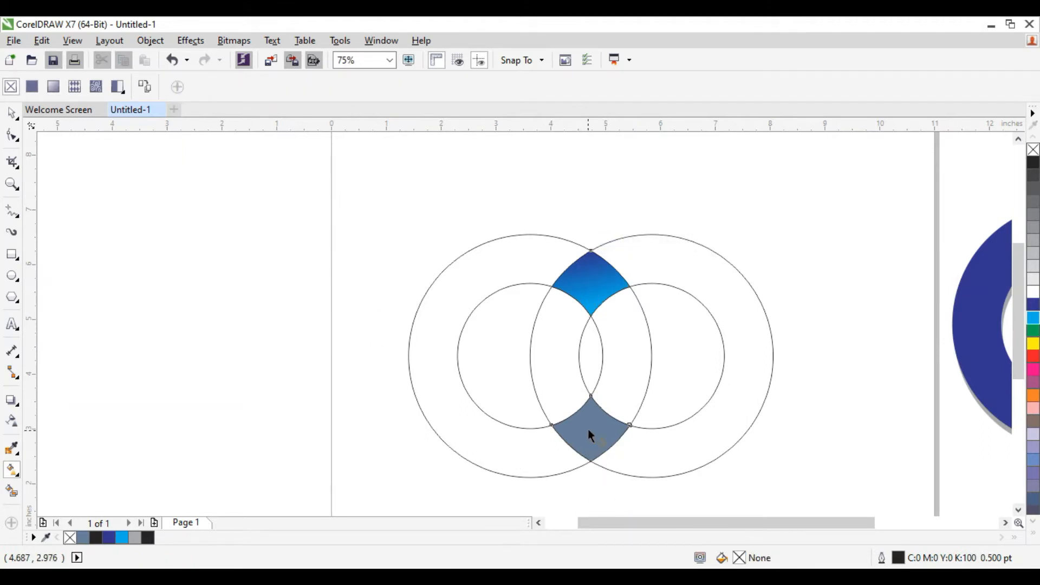
- Apply a linear gradient to the lower overlap shape, running from dark blue at its left corner to cyan at its right corner
{"action": "left_click", "coordinate": [591, 400]}
{"action": "left_click_drag", "start_coordinate": [591, 398], "coordinate": [591, 460]}
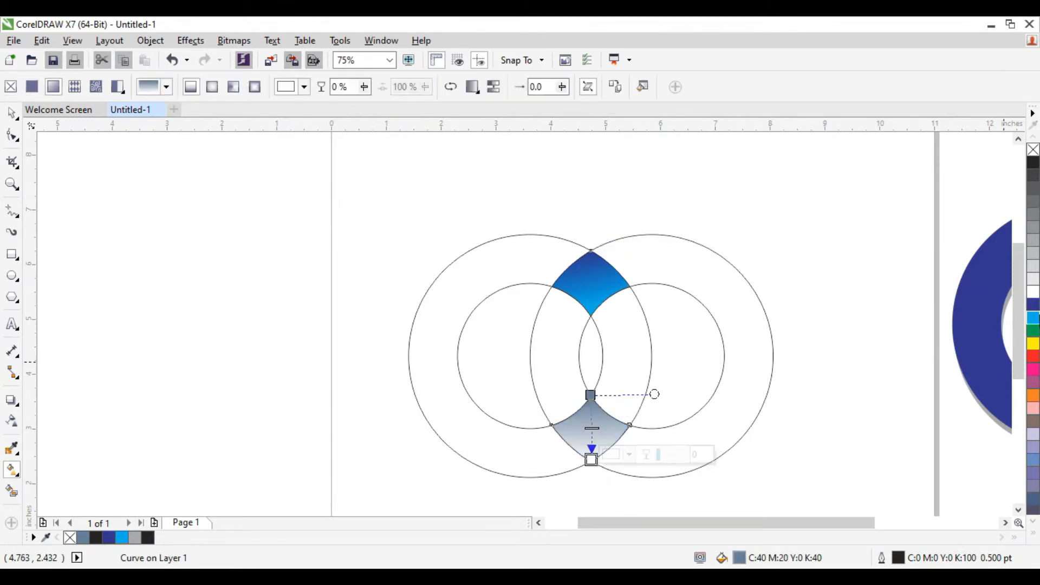
{"action": "left_click_drag", "start_coordinate": [898, 346], "coordinate": [591, 394]}
{"action": "left_click_drag", "start_coordinate": [669, 441], "coordinate": [591, 460]}
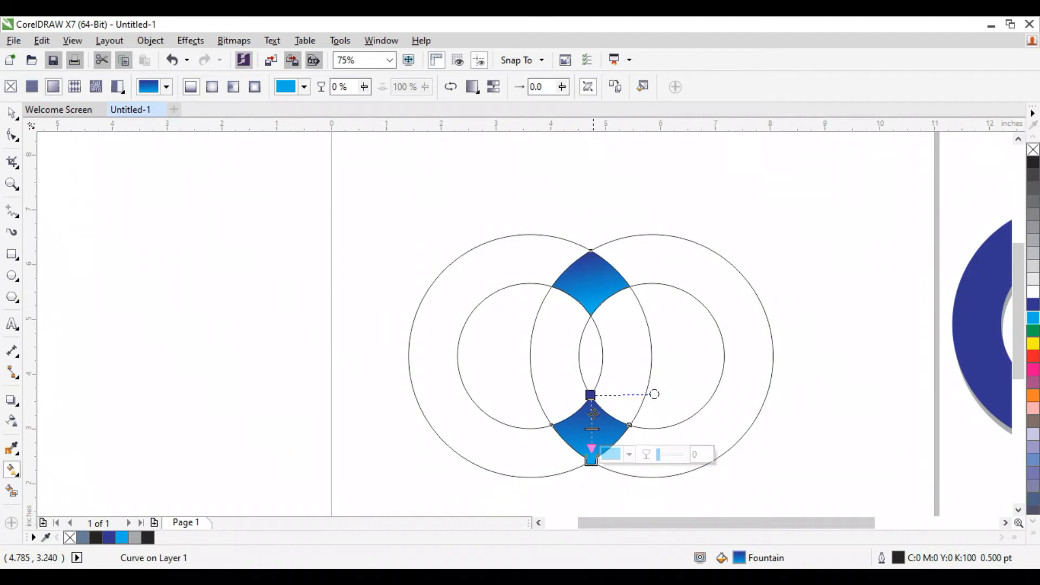
{"action": "left_click_drag", "start_coordinate": [590, 394], "coordinate": [557, 422]}
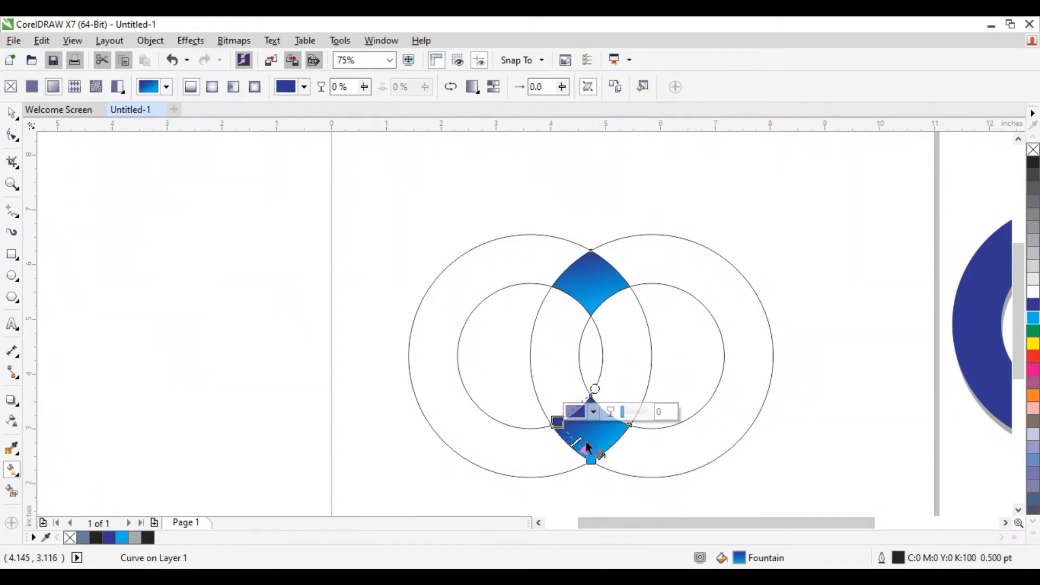
{"action": "left_click_drag", "start_coordinate": [591, 459], "coordinate": [624, 429]}
{"action": "left_click", "coordinate": [356, 450]}
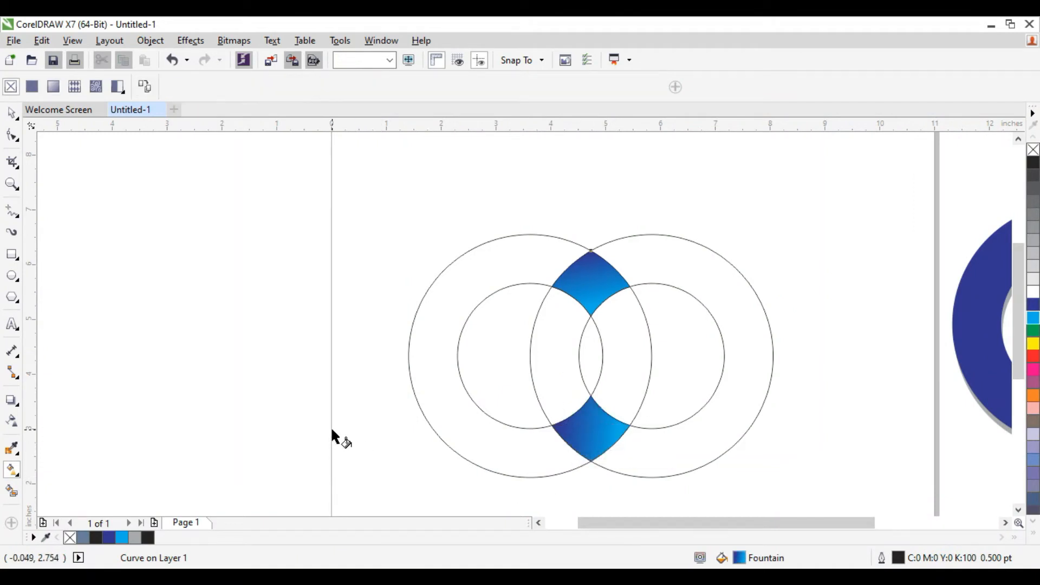
- Fill the left ring with dark blue and the right ring with cyan
{"action": "left_click", "coordinate": [13, 114]}
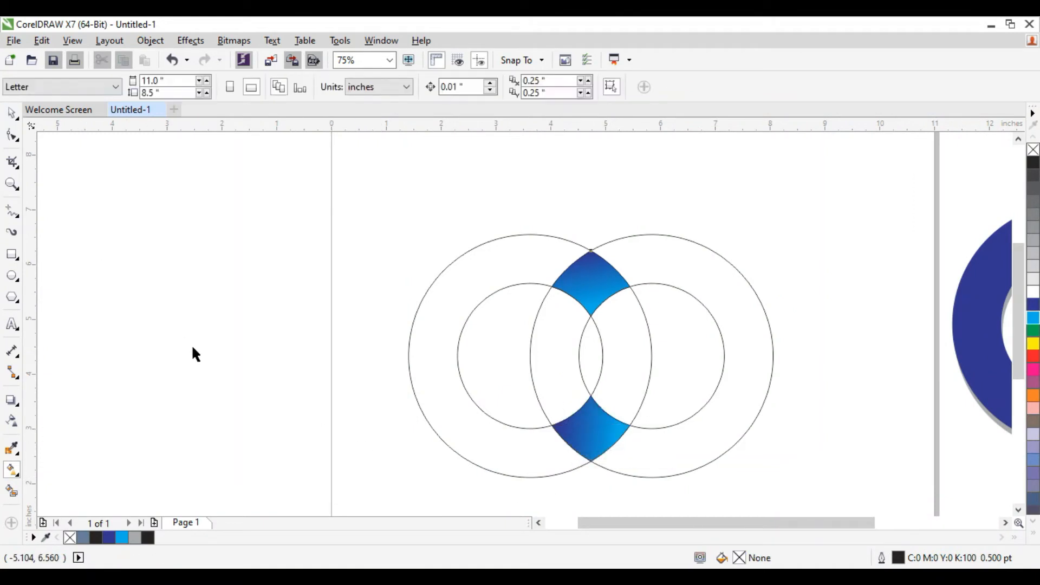
{"action": "left_click_drag", "start_coordinate": [578, 278], "coordinate": [738, 452]}
{"action": "left_click", "coordinate": [146, 372]}
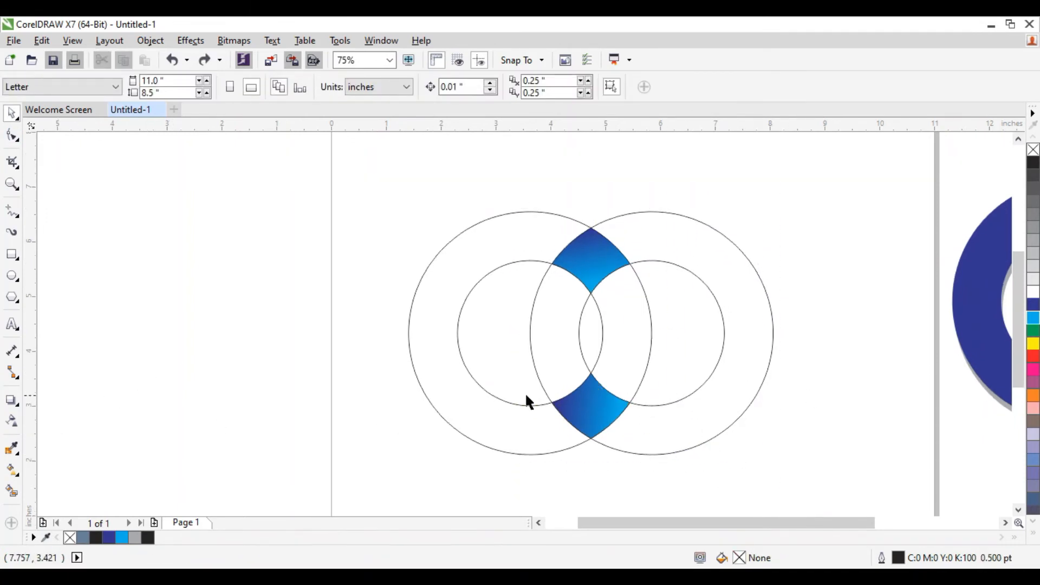
{"action": "left_click", "coordinate": [457, 425]}
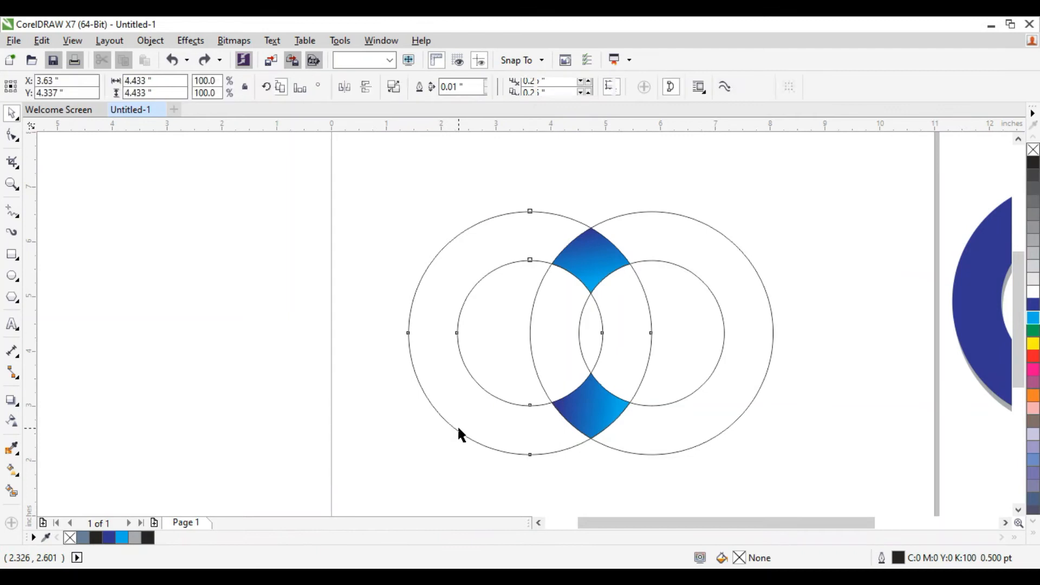
{"action": "left_click", "coordinate": [1033, 307]}
{"action": "key", "text": "Tab"}
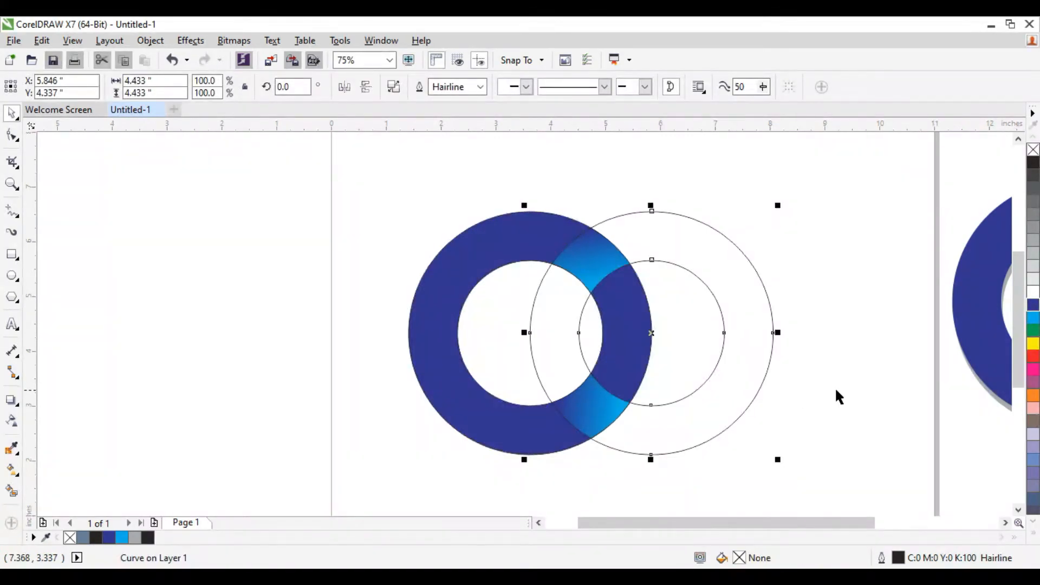
{"action": "left_click", "coordinate": [1033, 318]}
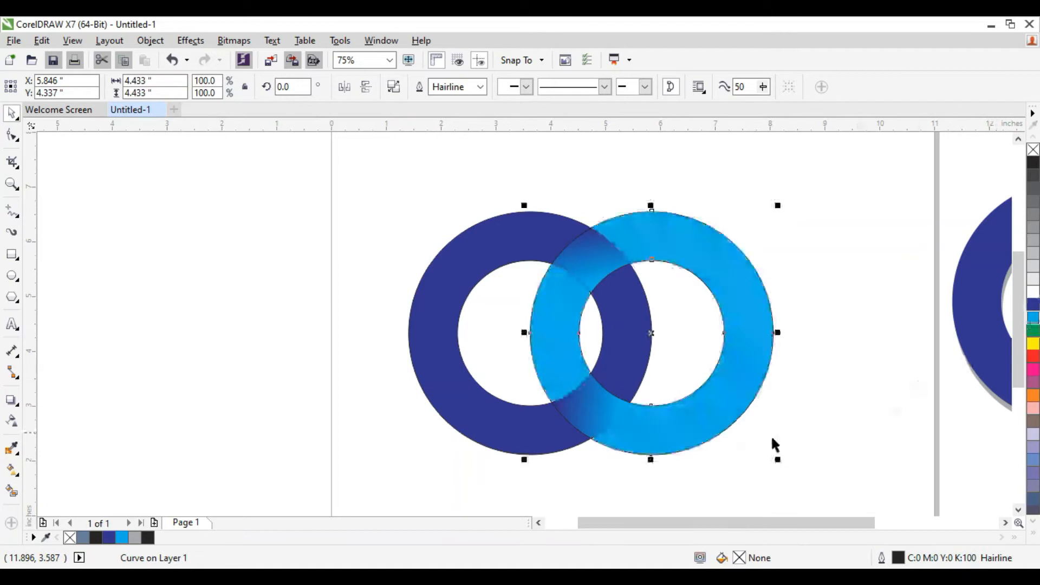
{"action": "left_click", "coordinate": [753, 472]}
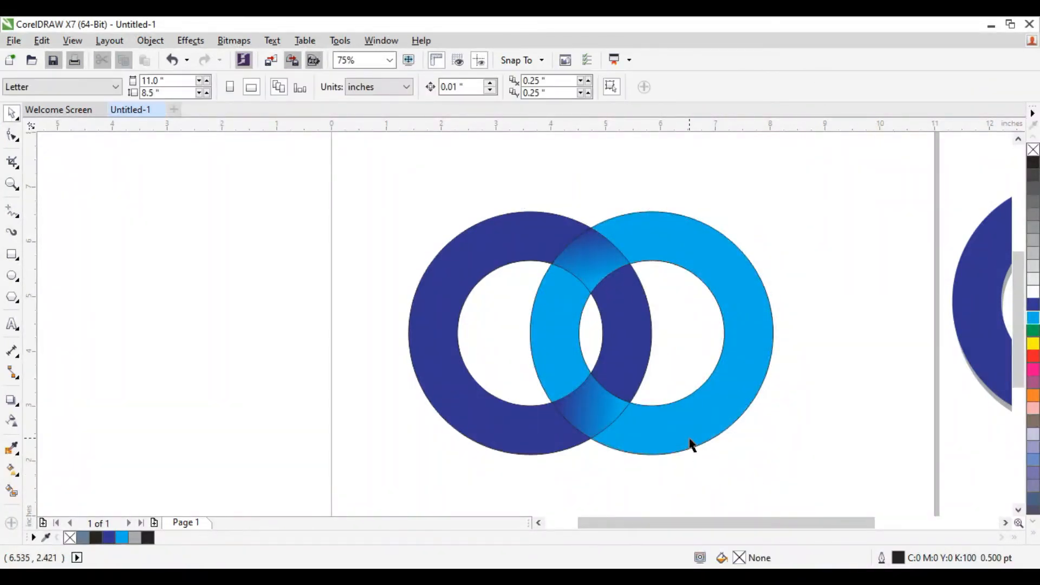
- Duplicate the right ring and centre the copy on the upper crossing point of the two rings' outer edges
{"action": "left_click", "coordinate": [689, 440]}
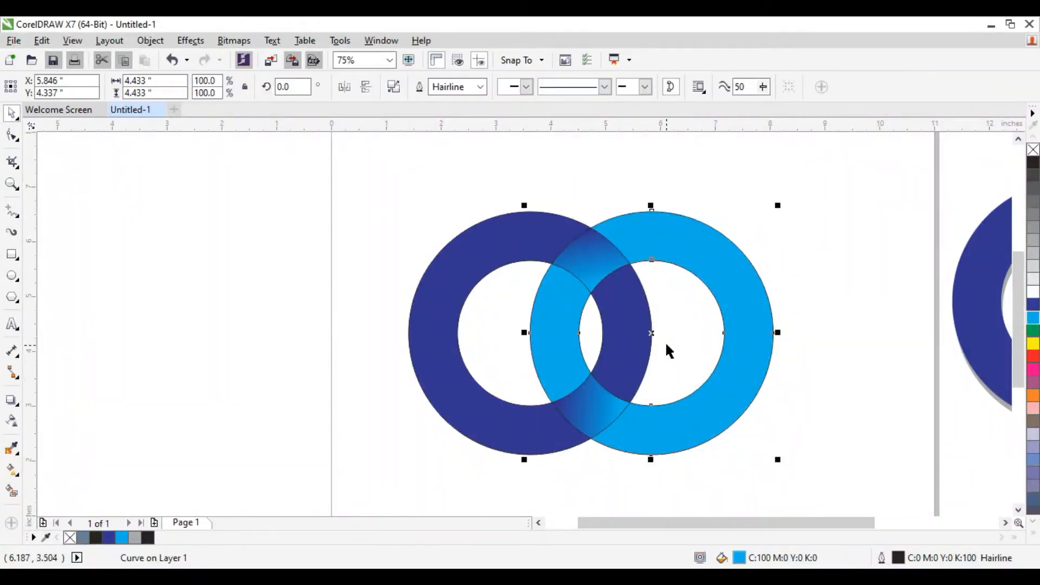
{"action": "left_click_drag", "start_coordinate": [650, 333], "coordinate": [590, 228]}
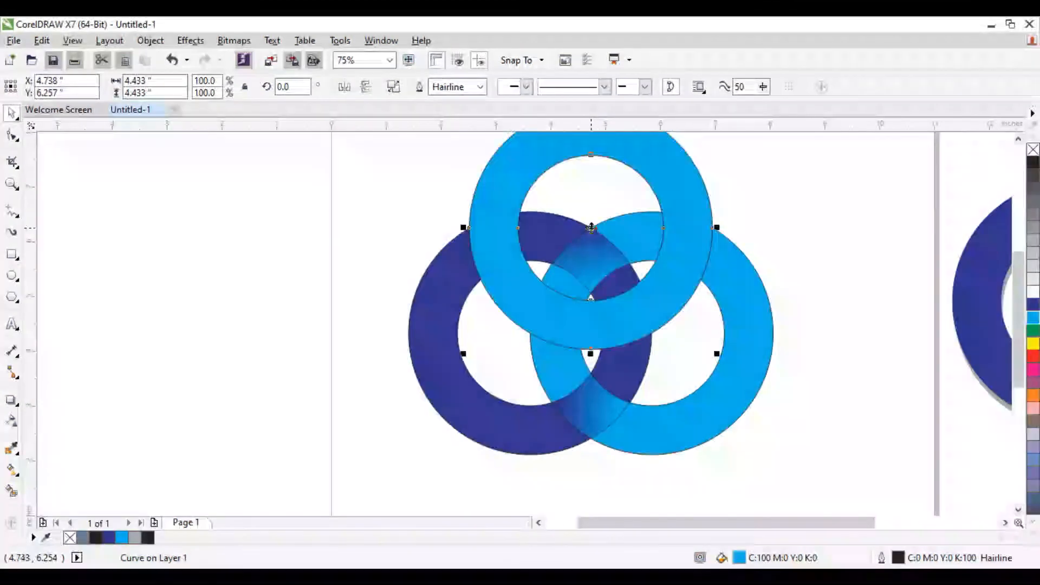
{"action": "left_click", "coordinate": [213, 342]}
- Remove the fill from the top, left and right rings, keeping their black outlines
{"action": "left_click", "coordinate": [666, 283]}
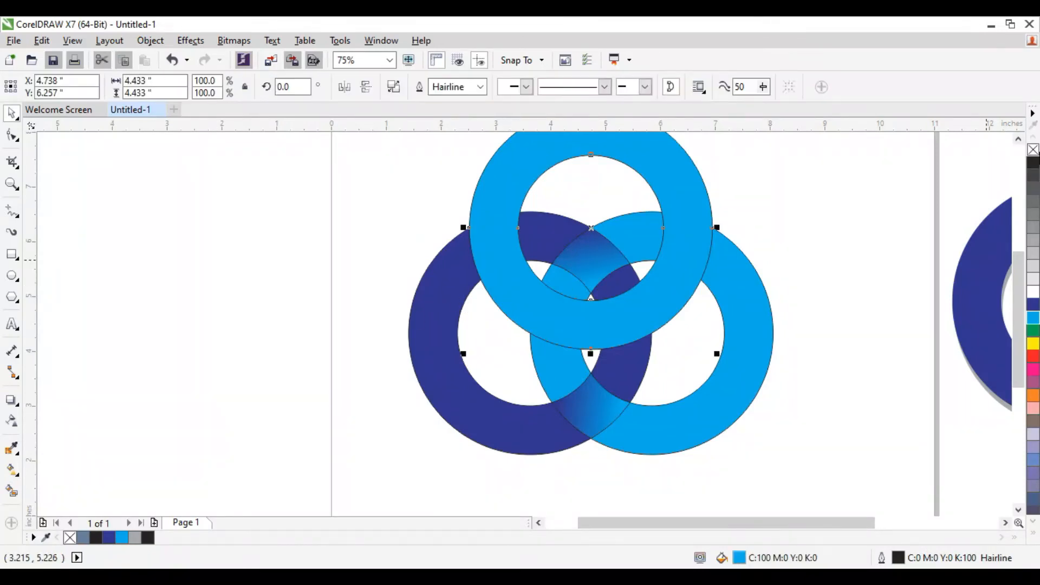
{"action": "left_click", "coordinate": [1032, 150]}
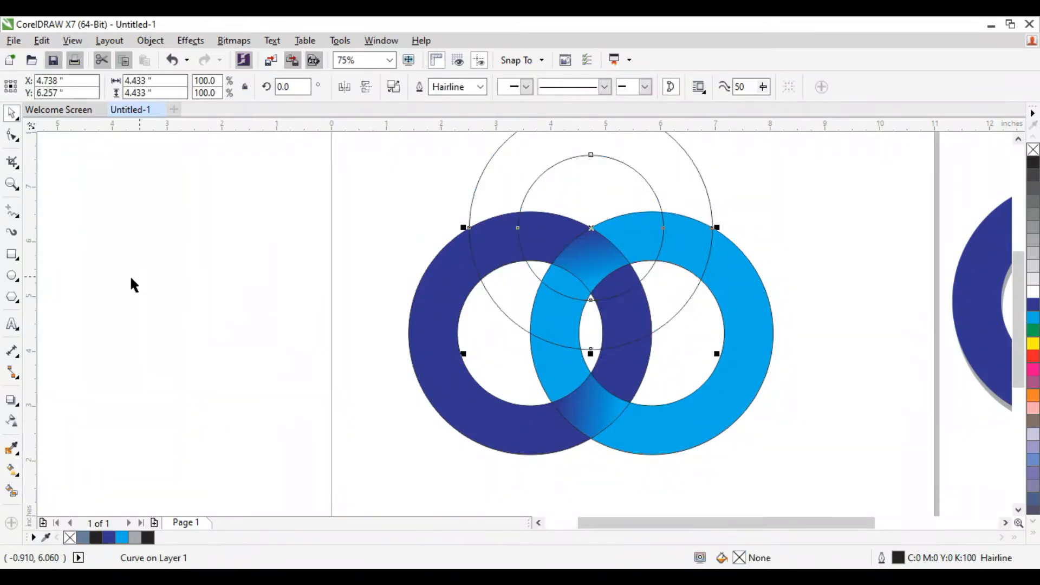
{"action": "left_click", "coordinate": [428, 322]}
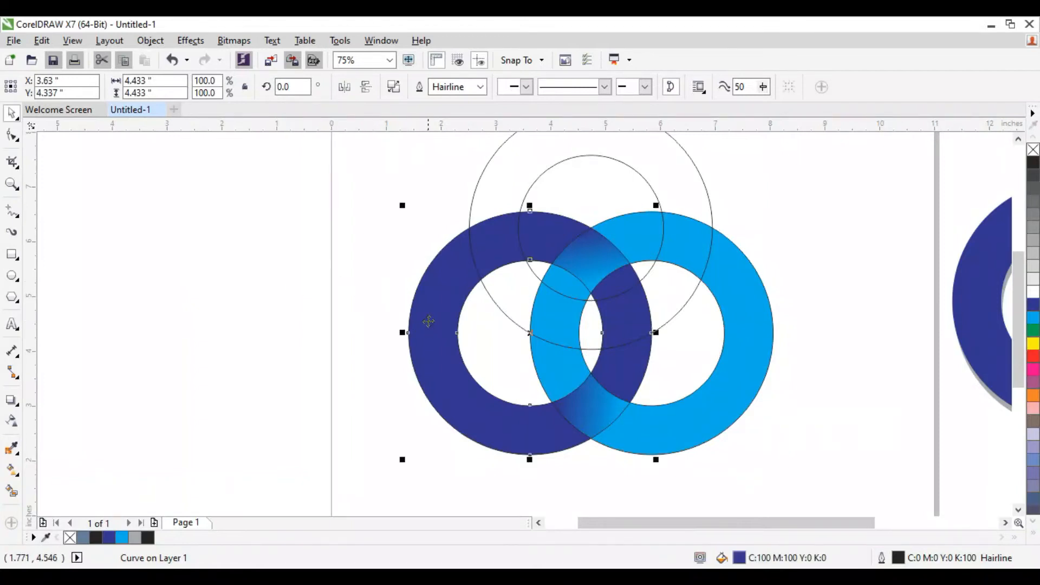
{"action": "left_click", "coordinate": [1033, 150]}
{"action": "left_click", "coordinate": [722, 264]}
{"action": "left_click", "coordinate": [1033, 149]}
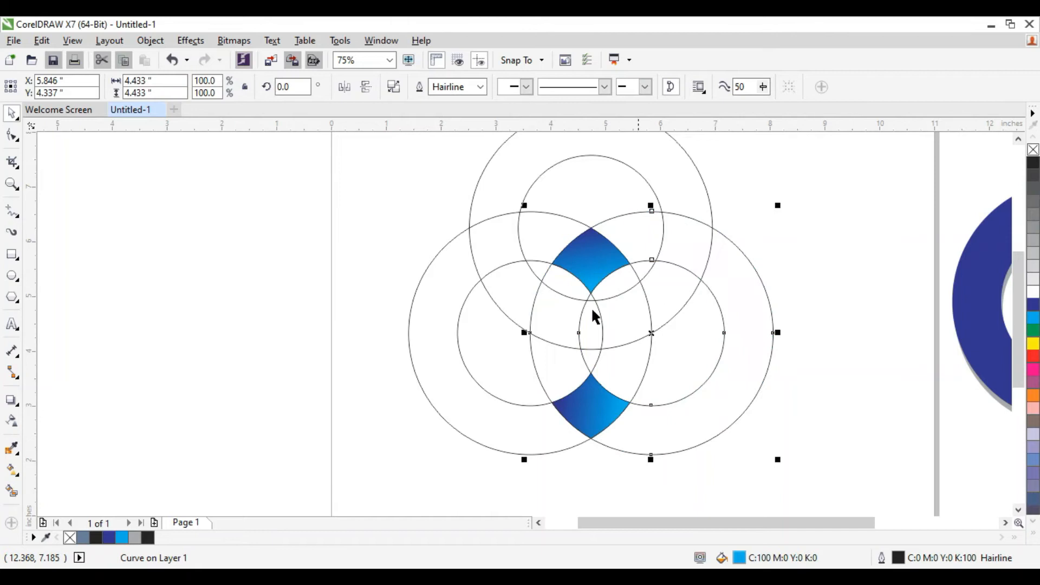
{"action": "left_click", "coordinate": [231, 324]}
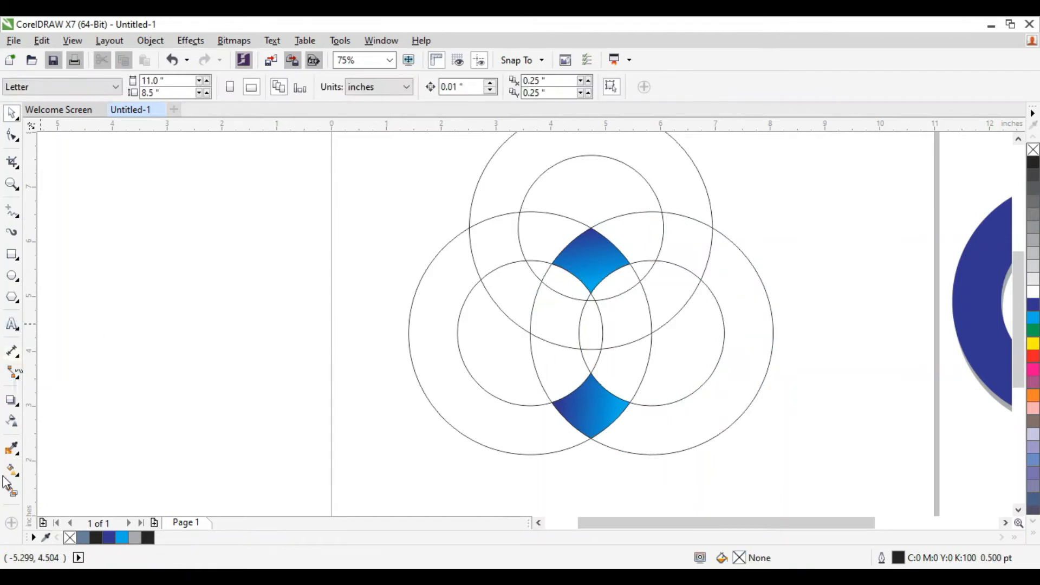
- Create Smart Fill shapes from the two outer overlaps where the top ring crosses the left and right rings
{"action": "left_click", "coordinate": [11, 493]}
{"action": "left_click", "coordinate": [506, 245]}
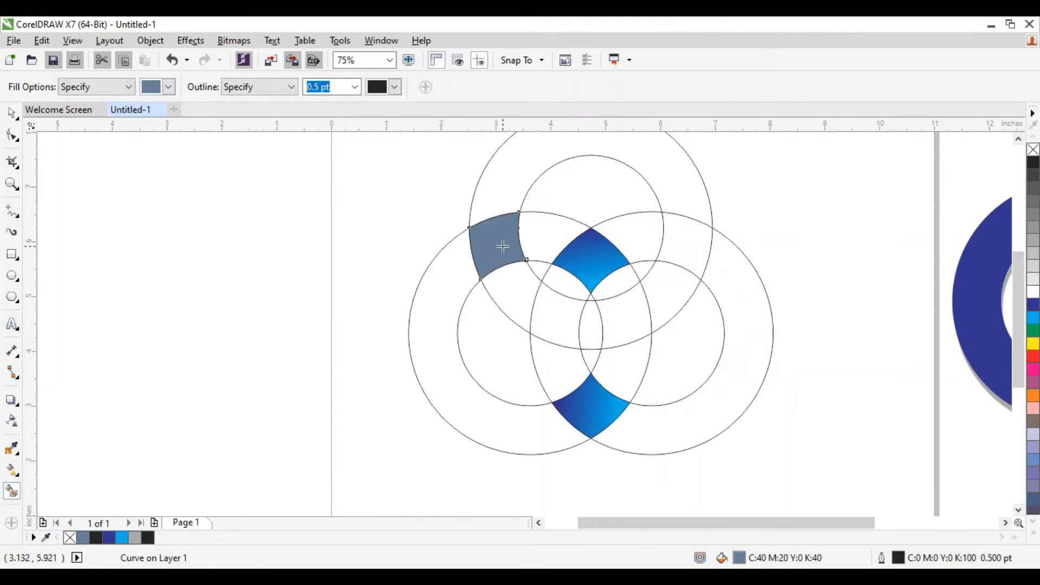
{"action": "left_click", "coordinate": [697, 244]}
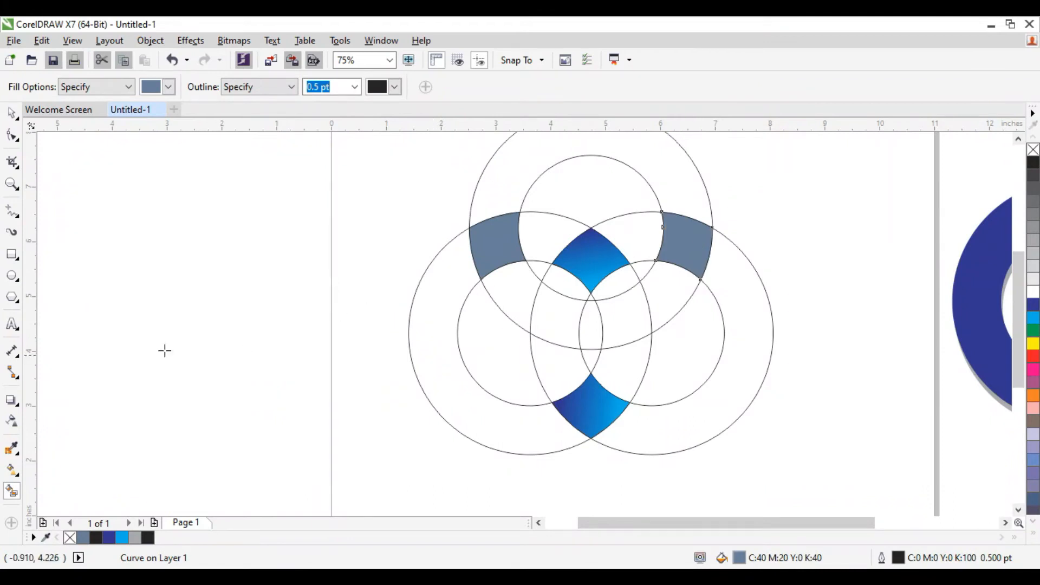
- Apply a linear gradient to the right outer overlap, running from dark blue at its upper-left corner to cyan at its lower-right corner
{"action": "left_click", "coordinate": [11, 113]}
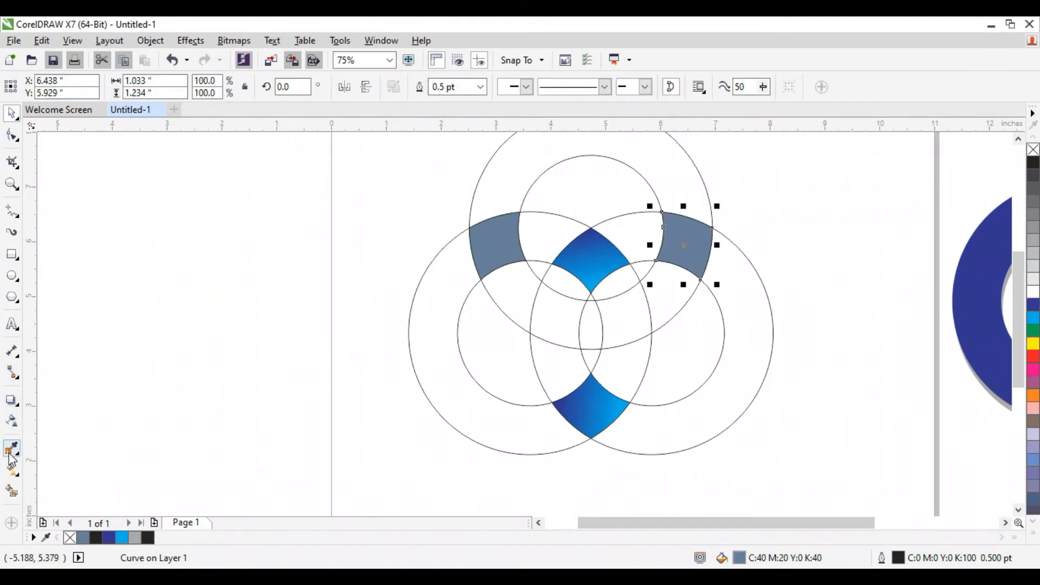
{"action": "left_click", "coordinate": [12, 471]}
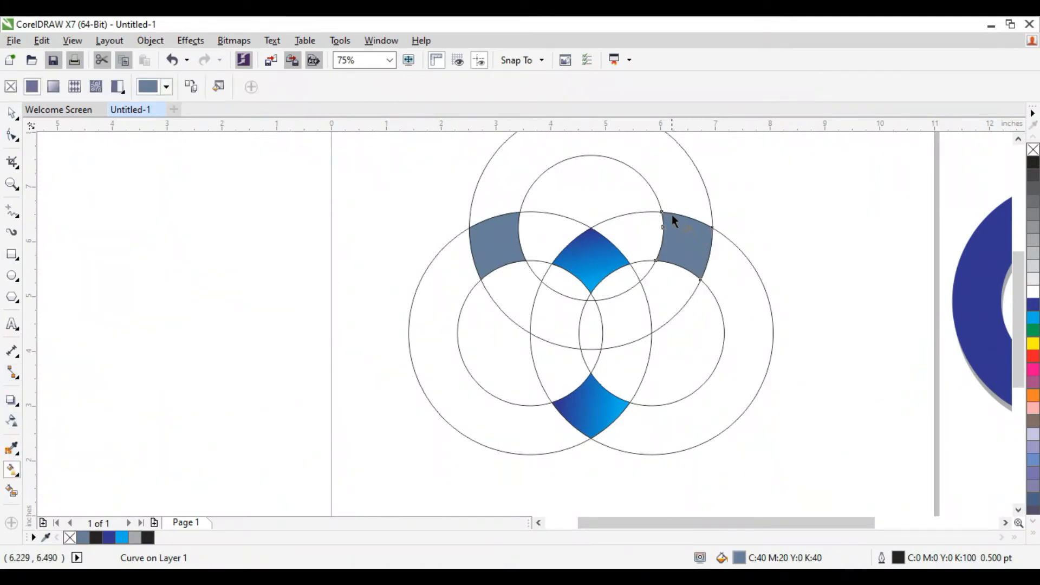
{"action": "left_click_drag", "start_coordinate": [662, 211], "coordinate": [693, 268]}
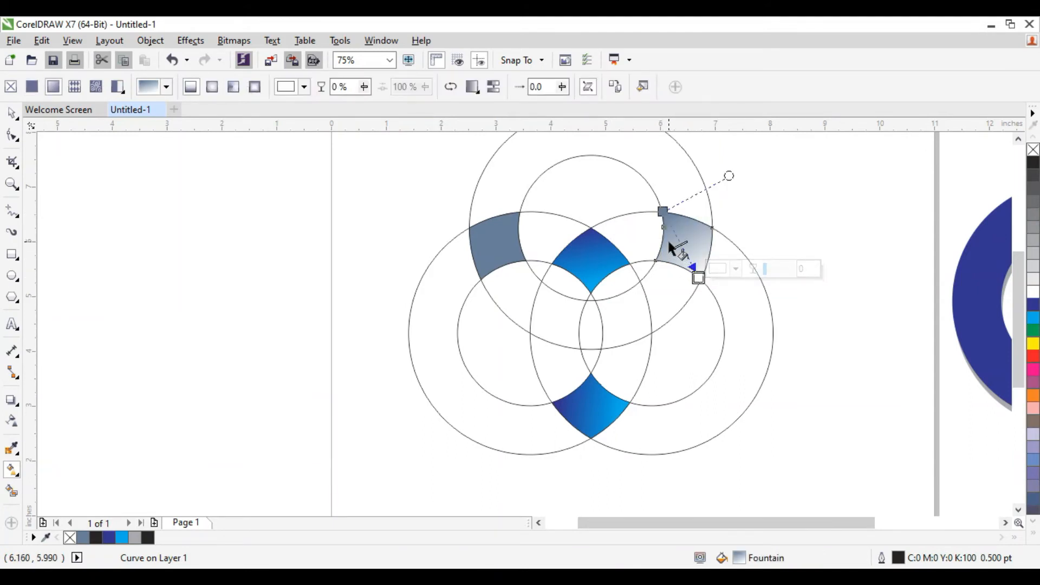
{"action": "left_click_drag", "start_coordinate": [1033, 311], "coordinate": [662, 211]}
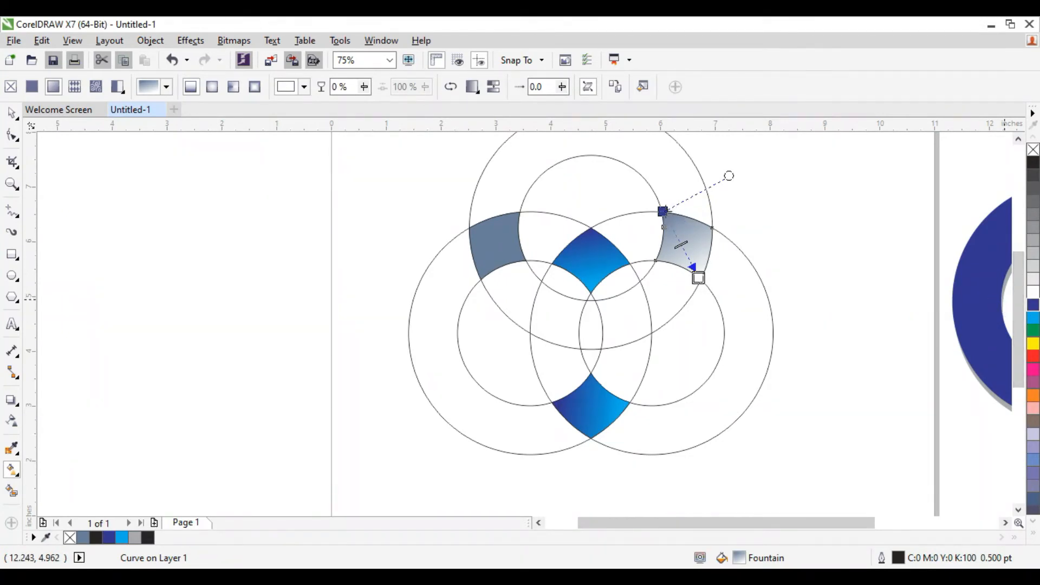
{"action": "left_click_drag", "start_coordinate": [1035, 324], "coordinate": [700, 279]}
- Apply a linear gradient to the left outer overlap, from dark blue at its outer corner to cyan at its lower-right inner corner
{"action": "left_click", "coordinate": [491, 241]}
{"action": "left_click_drag", "start_coordinate": [471, 226], "coordinate": [522, 255]}
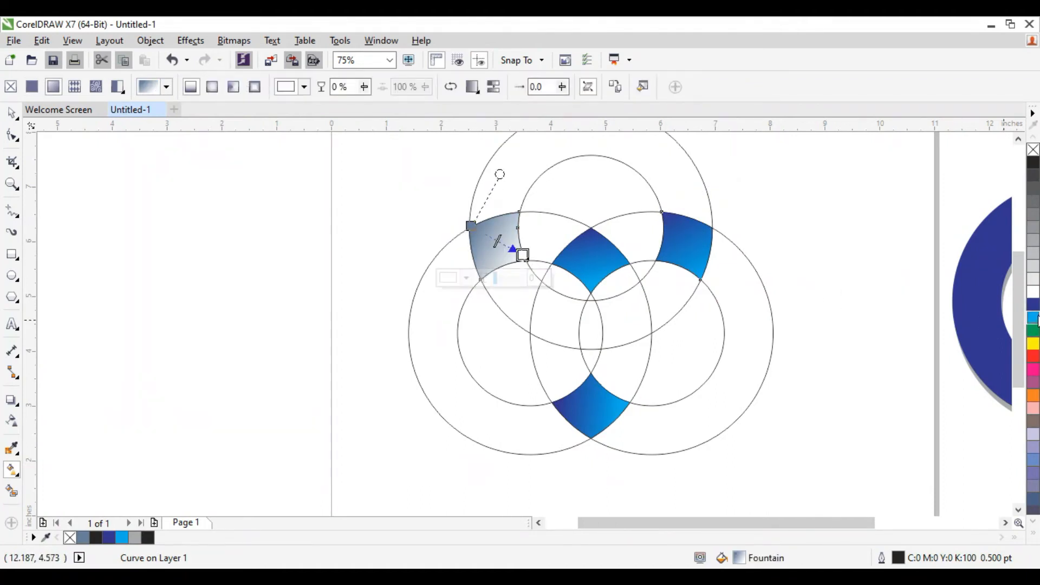
{"action": "left_click_drag", "start_coordinate": [471, 228], "coordinate": [470, 227]}
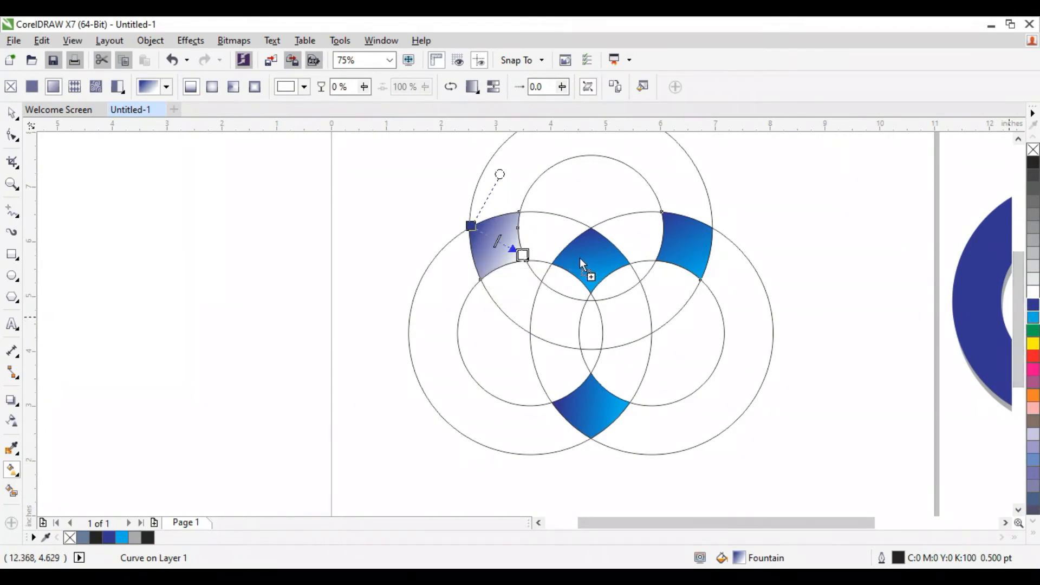
{"action": "left_click_drag", "start_coordinate": [528, 258], "coordinate": [525, 257]}
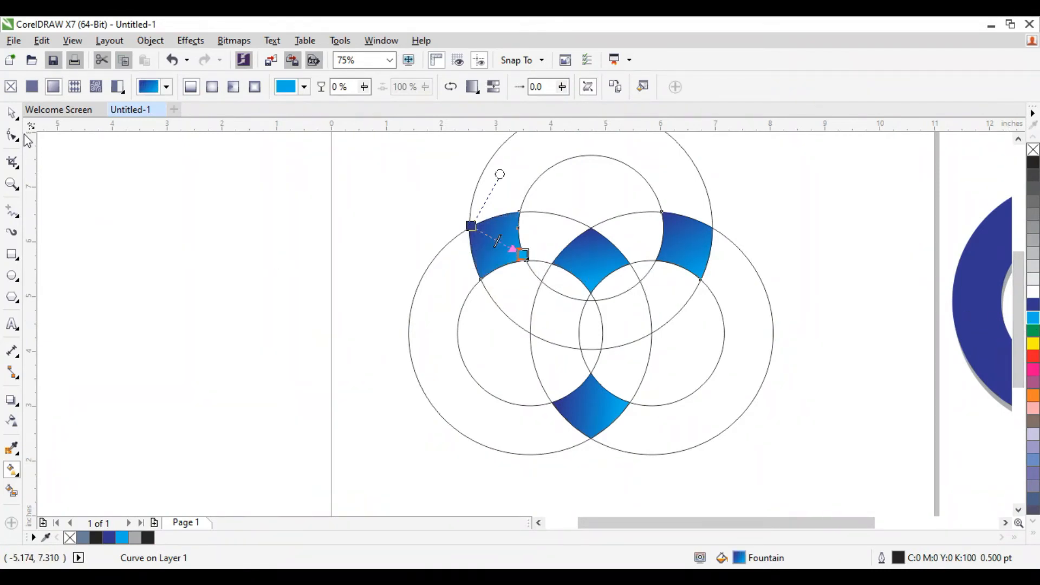
{"action": "left_click", "coordinate": [13, 114]}
{"action": "left_click", "coordinate": [216, 271]}
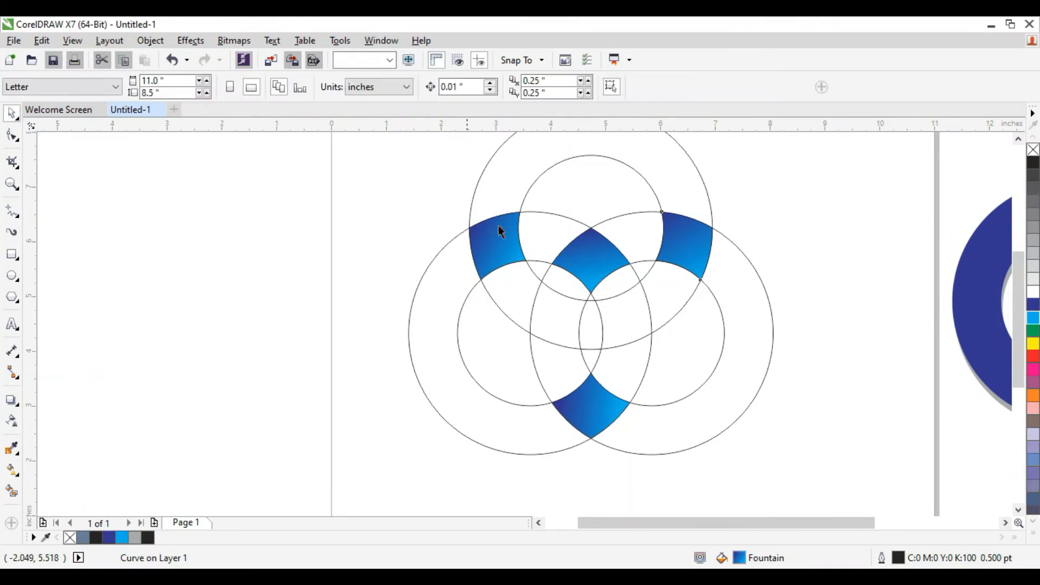
- Fill the top ring with green, the right ring with cyan and the left ring with dark blue
{"action": "left_click", "coordinate": [526, 163]}
{"action": "left_click", "coordinate": [1033, 334]}
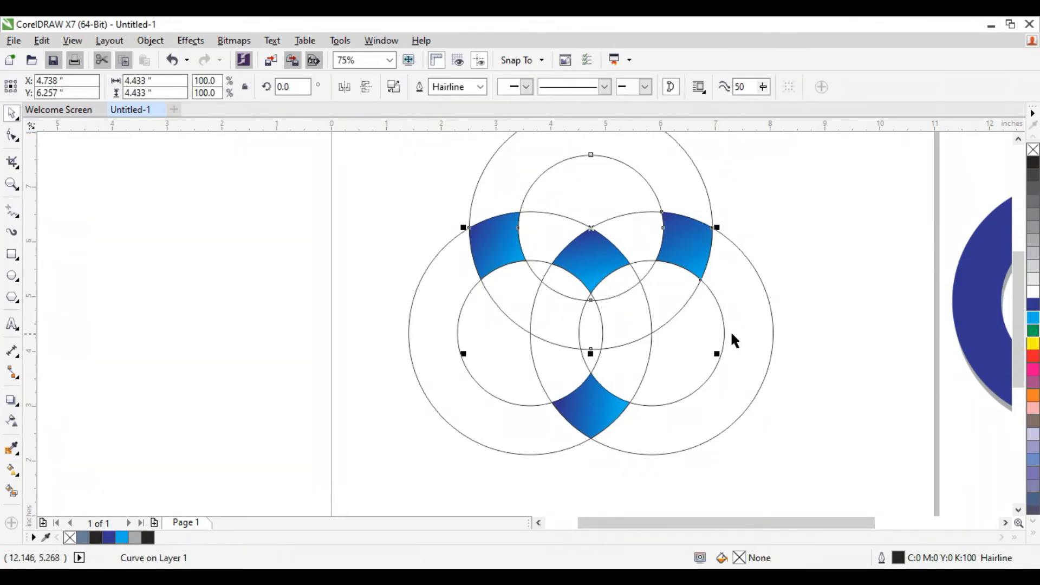
{"action": "left_click", "coordinate": [772, 340]}
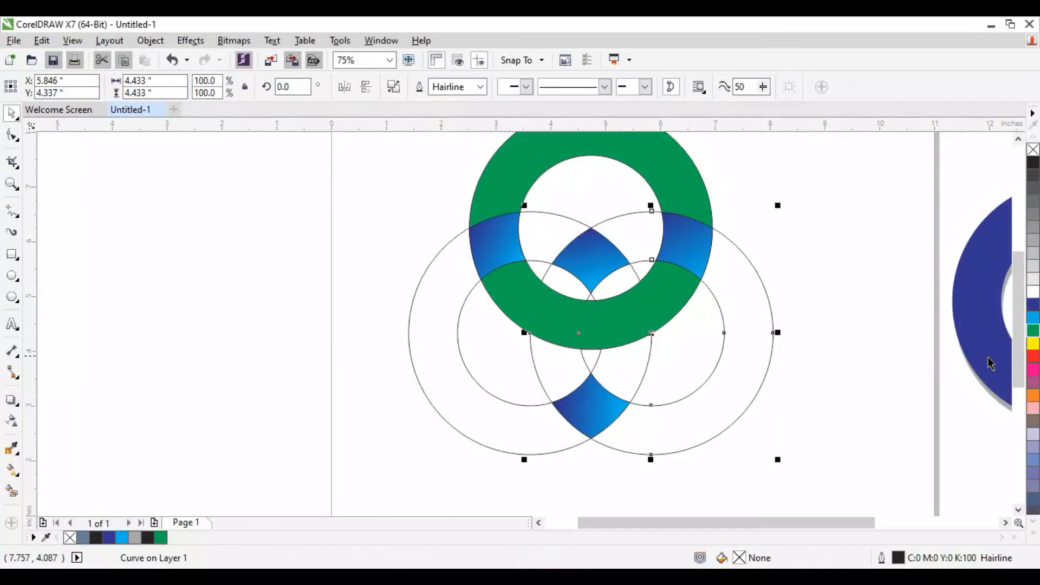
{"action": "left_click", "coordinate": [1033, 317]}
{"action": "left_click", "coordinate": [464, 376]}
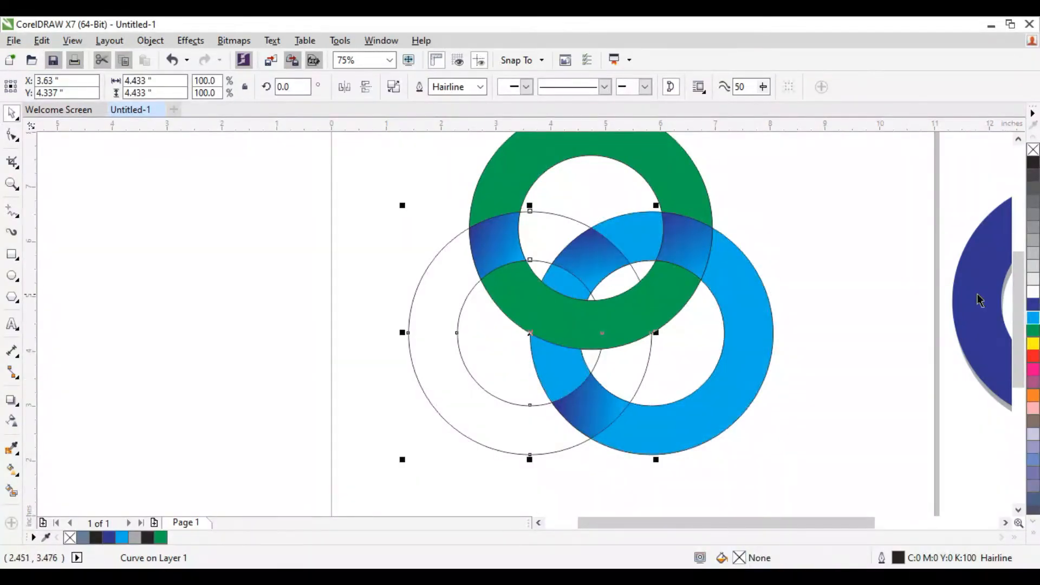
{"action": "left_click", "coordinate": [1033, 305]}
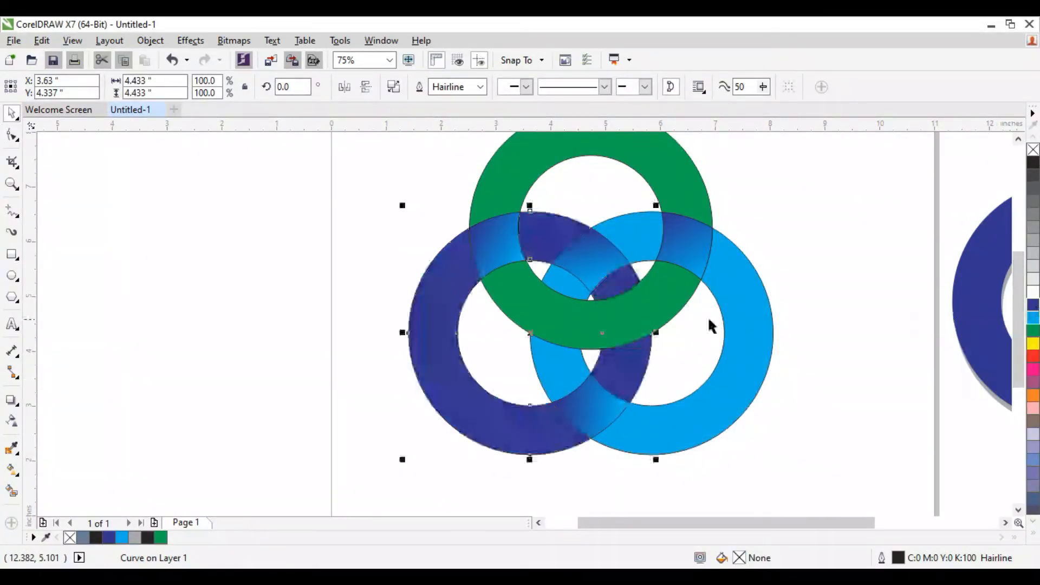
- Remove the outlines from all rings and overlap shapes of the three-ring logo
{"action": "scroll", "coordinate": [570, 319], "scroll_direction": "down", "scroll_amount": 2}
{"action": "left_click_drag", "start_coordinate": [374, 160], "coordinate": [699, 425]}
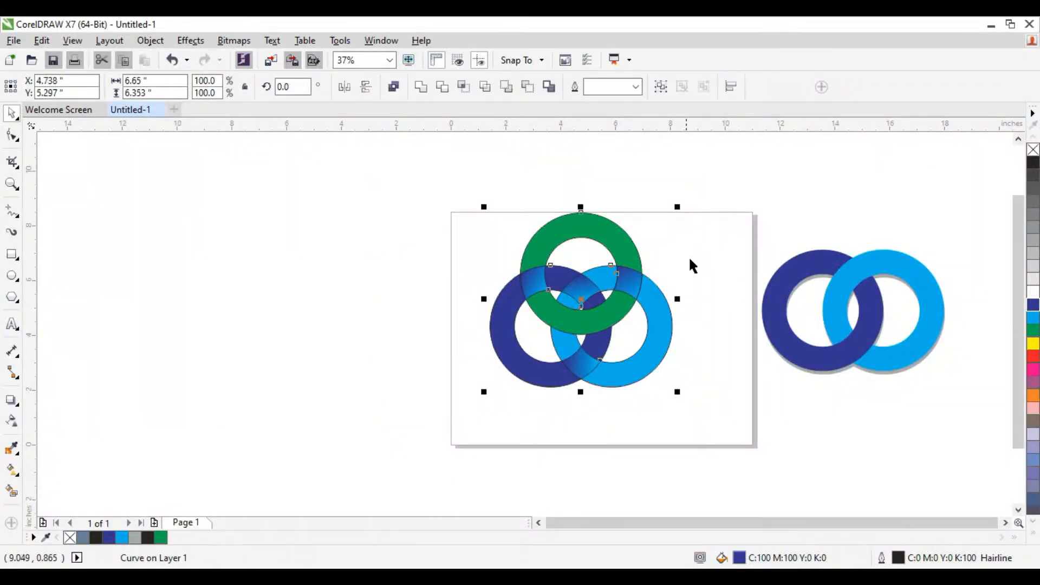
{"action": "right_click", "coordinate": [1033, 150]}
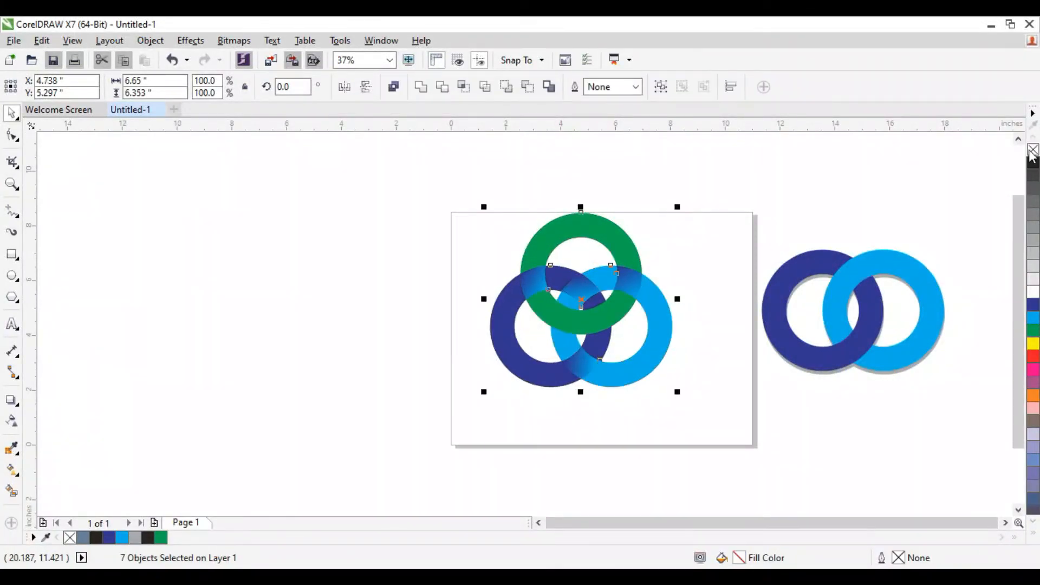
{"action": "left_click", "coordinate": [455, 250]}
- Scale down the whole three-ring logo and set its size to 4 by 4 inches
{"action": "left_click_drag", "start_coordinate": [388, 176], "coordinate": [709, 428]}
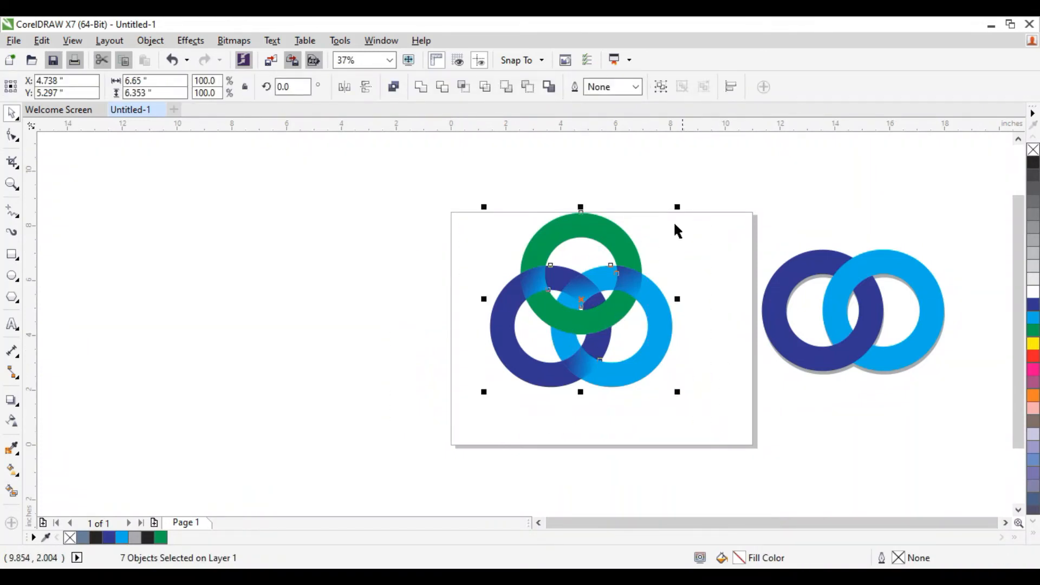
{"action": "left_click_drag", "start_coordinate": [679, 207], "coordinate": [649, 250]}
{"action": "left_click_drag", "start_coordinate": [715, 190], "coordinate": [987, 415]}
{"action": "left_click_drag", "start_coordinate": [430, 161], "coordinate": [680, 372]}
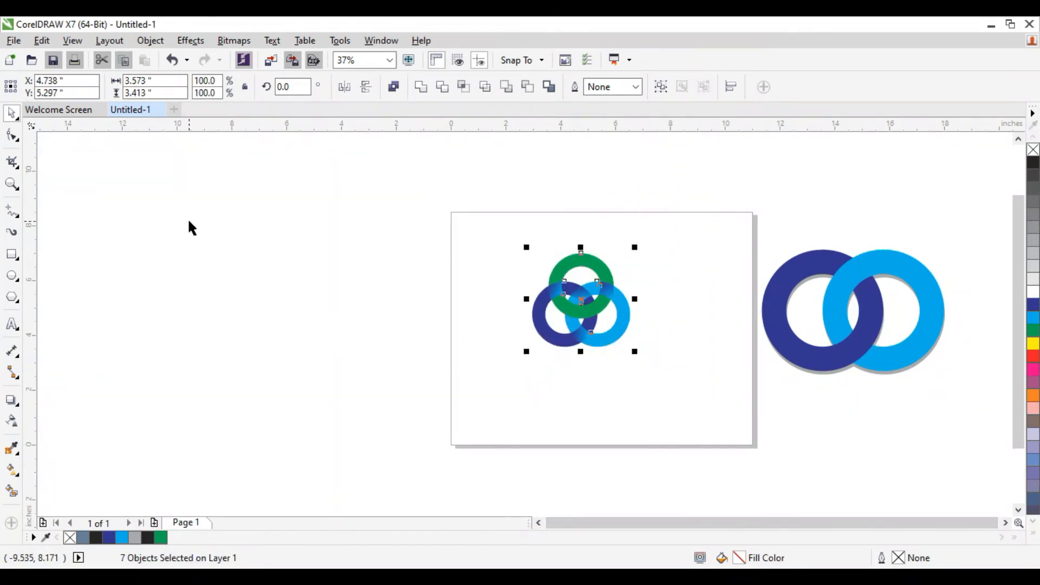
{"action": "right_click", "coordinate": [134, 92]}
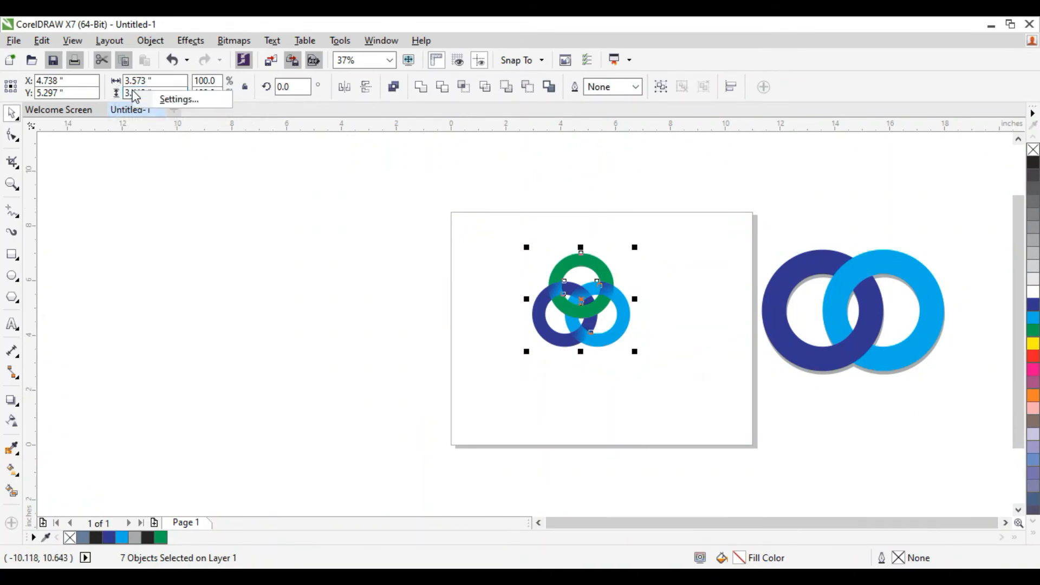
{"action": "left_click", "coordinate": [126, 92]}
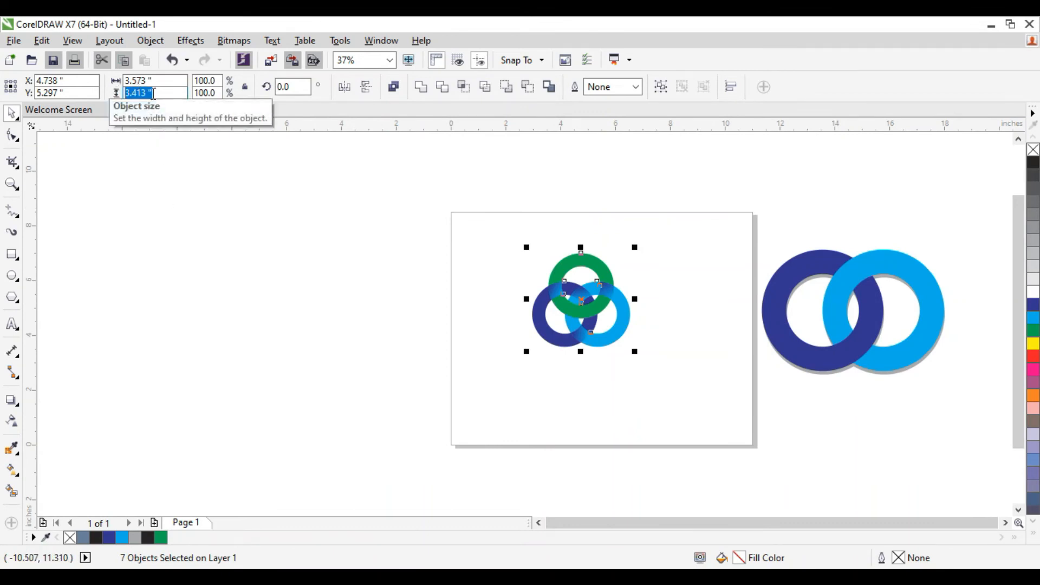
{"action": "type", "text": "2"}
{"action": "key", "text": "BackSpace"}
{"action": "type", "text": "4"}
{"action": "key", "text": "Return"}
{"action": "left_click", "coordinate": [153, 174]}
- Try to resize the two-ring logo to a width of 4 inches, and undo the resize
{"action": "left_click_drag", "start_coordinate": [734, 195], "coordinate": [966, 399]}
{"action": "double_click", "coordinate": [152, 77]}
{"action": "type", "text": "4"}
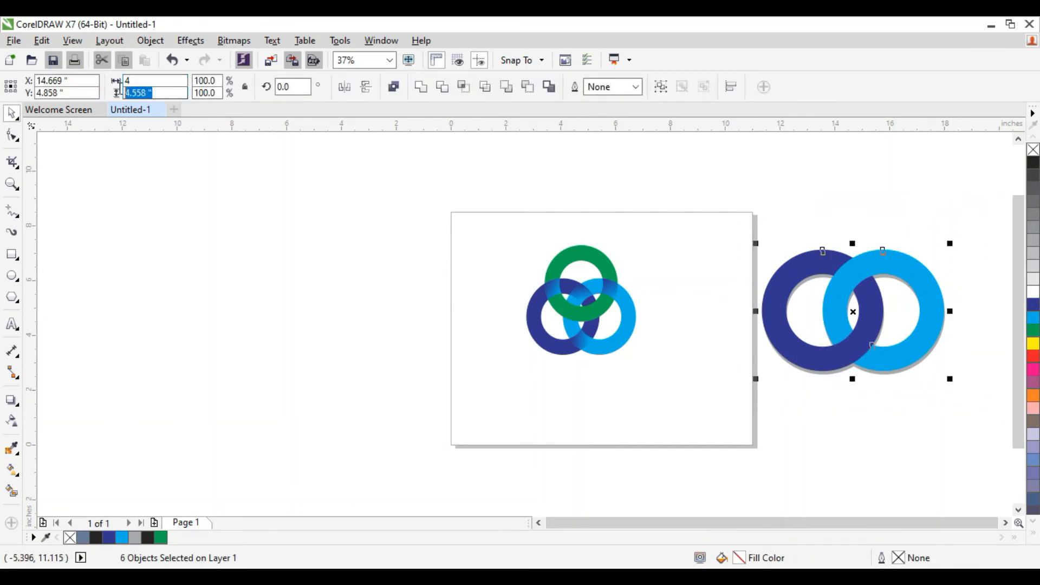
{"action": "left_click", "coordinate": [287, 244]}
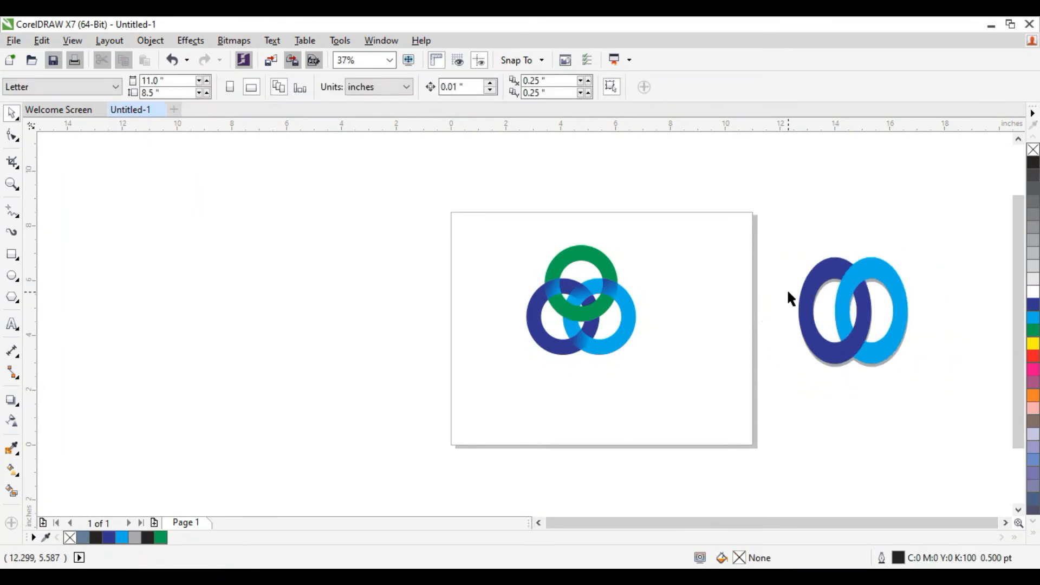
{"action": "key", "text": "ctrl+z"}
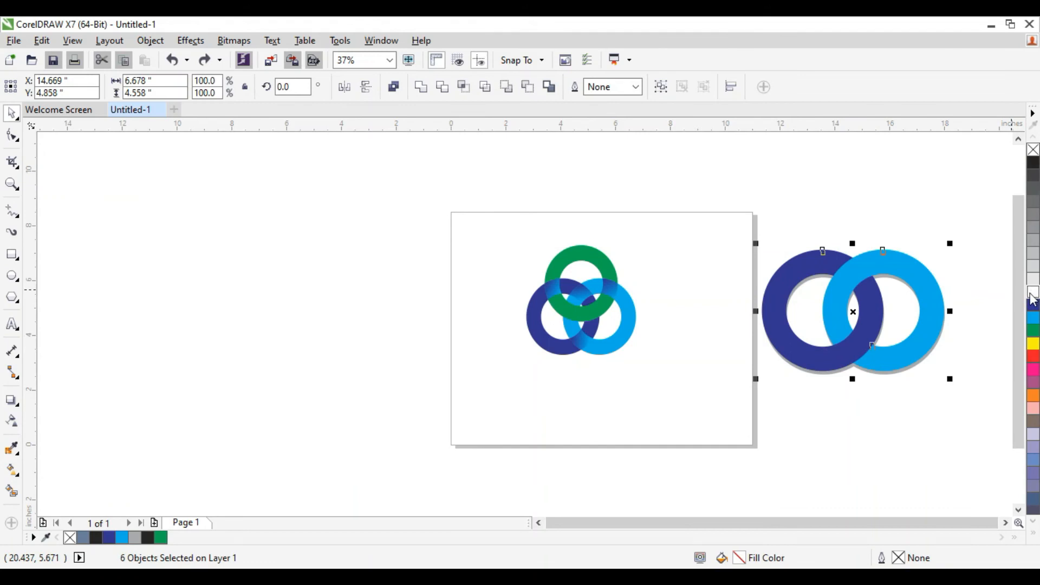
- Scale the two-ring logo proportionally to about 4.78 by 3.26 inches and move it beside the three-ring logo
{"action": "left_click_drag", "start_coordinate": [949, 243], "coordinate": [923, 264]}
{"action": "left_click_drag", "start_coordinate": [750, 215], "coordinate": [975, 360]}
{"action": "left_click_drag", "start_coordinate": [857, 311], "coordinate": [690, 300]}
- Arrange both logos side by side on the page, the three-ring logo on the left half and the two-ring logo on the right
{"action": "left_click_drag", "start_coordinate": [501, 199], "coordinate": [643, 394]}
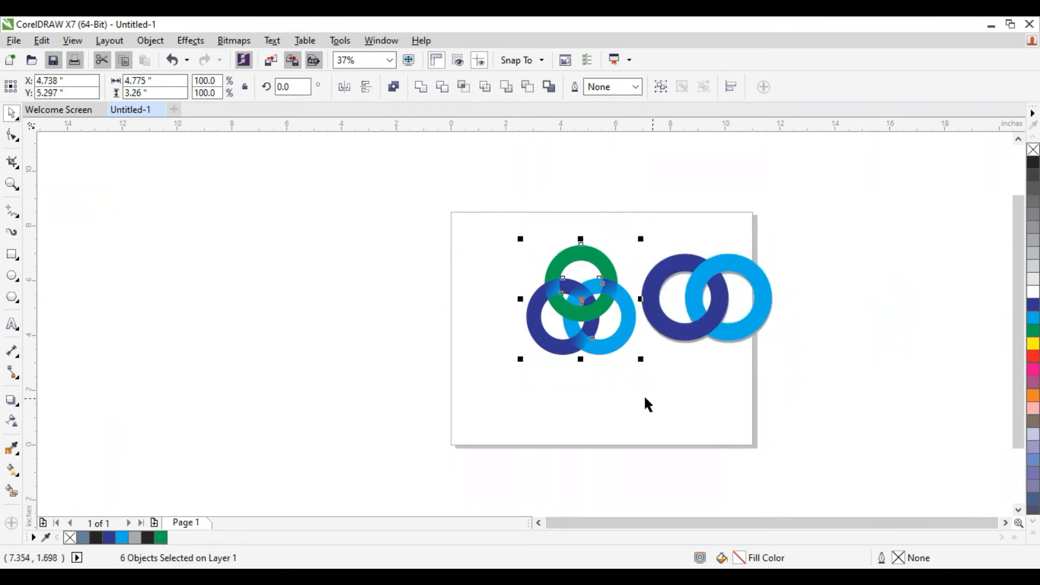
{"action": "left_click_drag", "start_coordinate": [583, 300], "coordinate": [525, 316]}
{"action": "left_click_drag", "start_coordinate": [631, 238], "coordinate": [778, 348]}
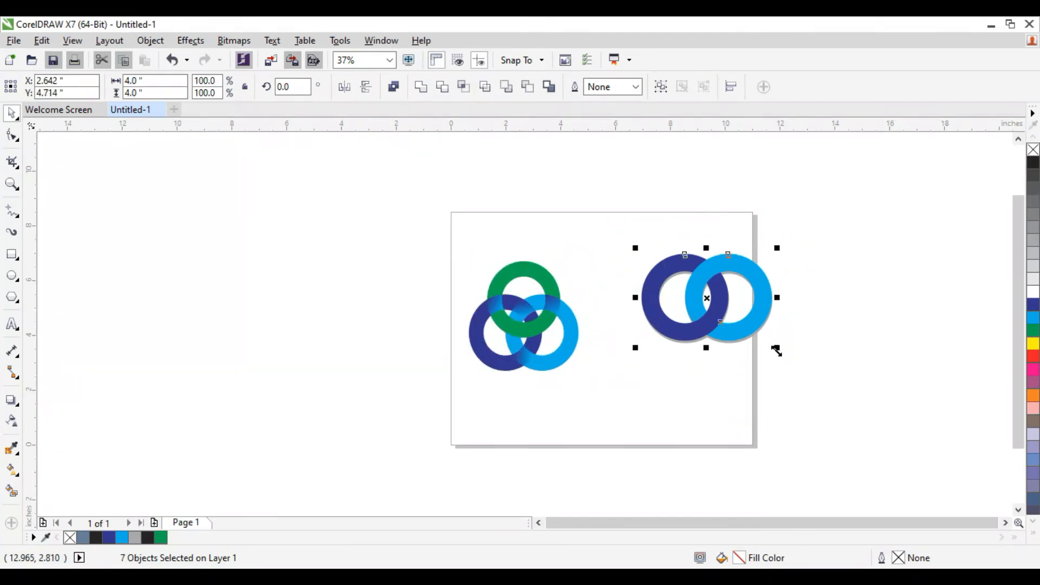
{"action": "left_click_drag", "start_coordinate": [723, 298], "coordinate": [663, 316]}
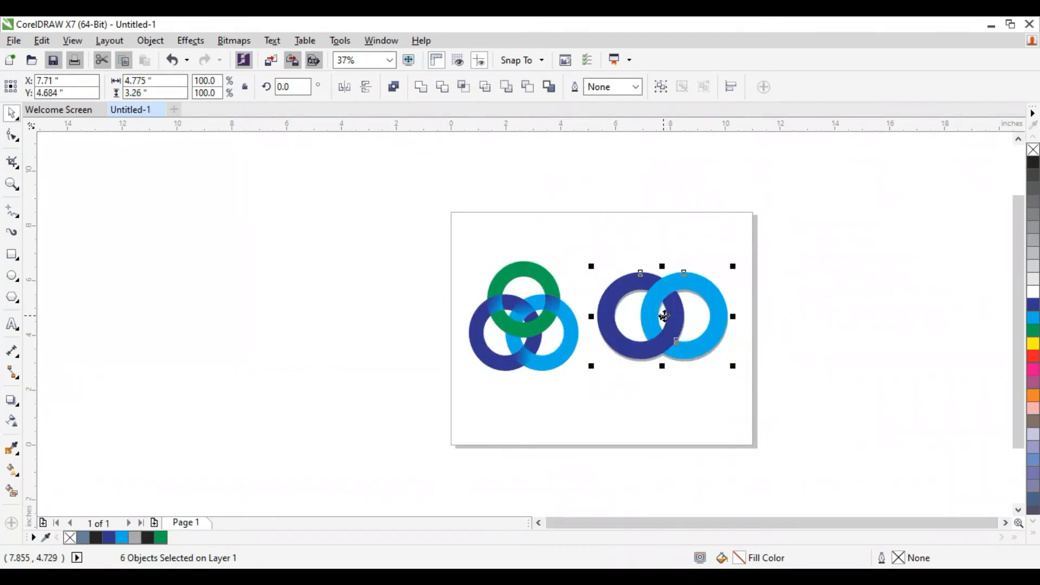
{"action": "left_click", "coordinate": [830, 357]}
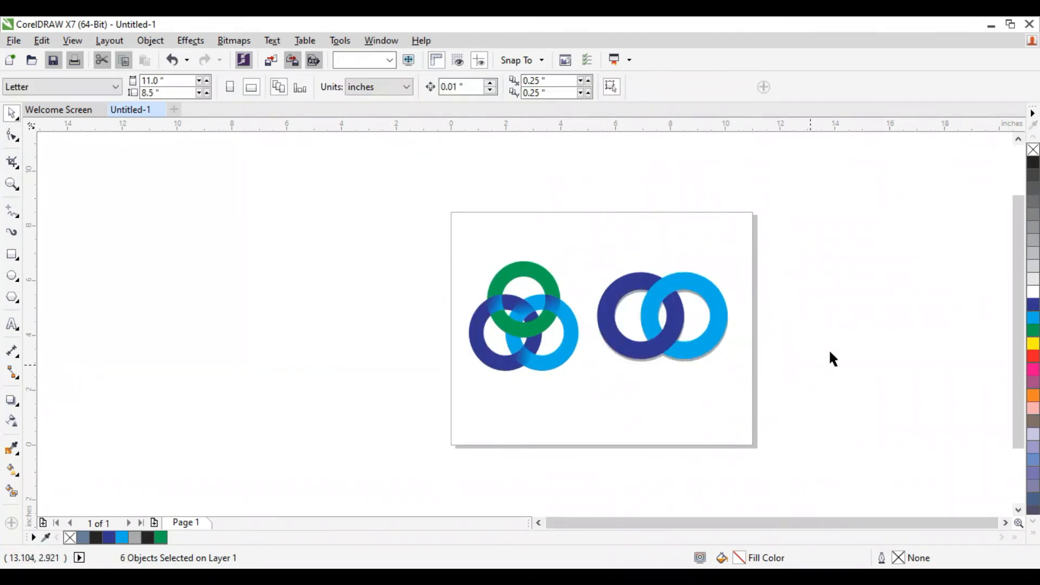
- Add a page-sized background rectangle with an elliptical gradient from a white centre to black, extended past the page's right edge
{"action": "double_click", "coordinate": [12, 254]}
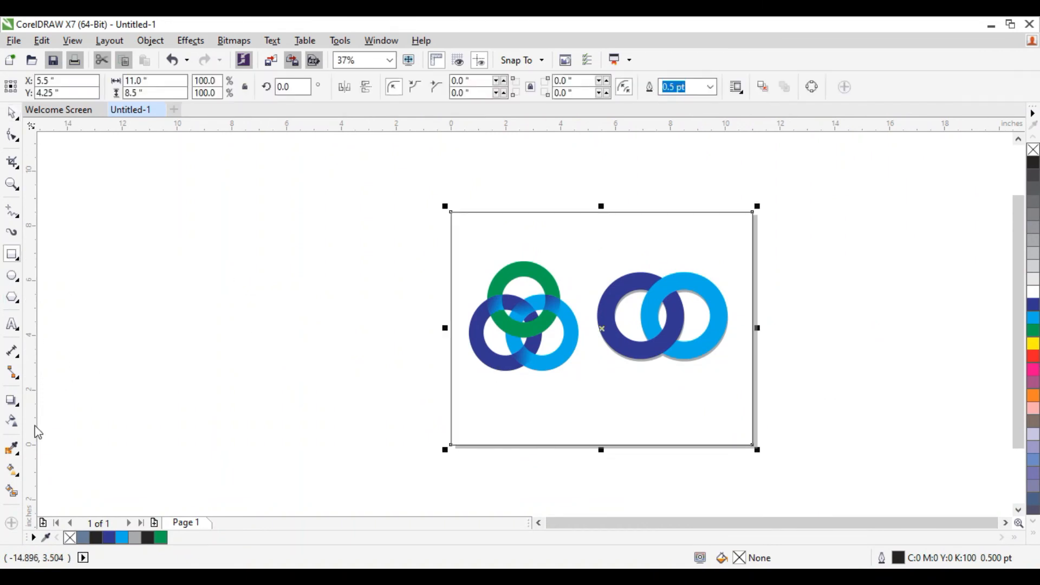
{"action": "left_click", "coordinate": [12, 469]}
{"action": "left_click_drag", "start_coordinate": [460, 308], "coordinate": [739, 310]}
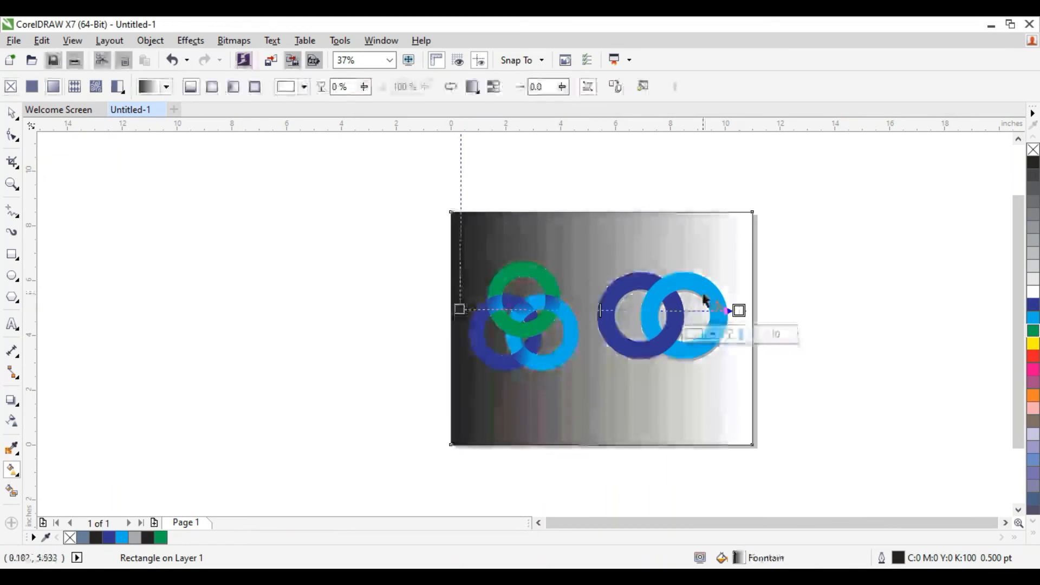
{"action": "left_click", "coordinate": [212, 87]}
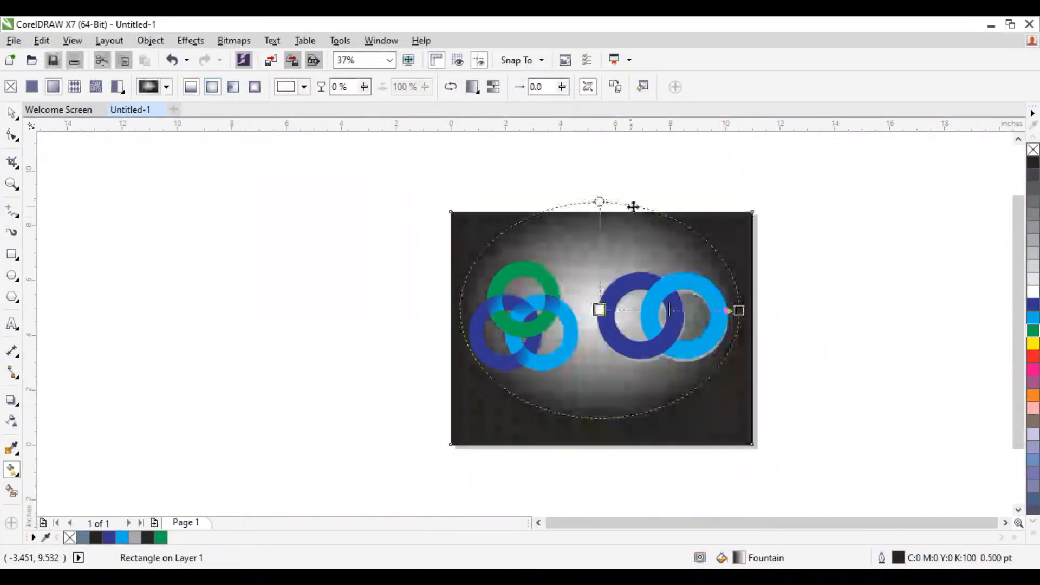
{"action": "left_click_drag", "start_coordinate": [739, 310], "coordinate": [798, 310]}
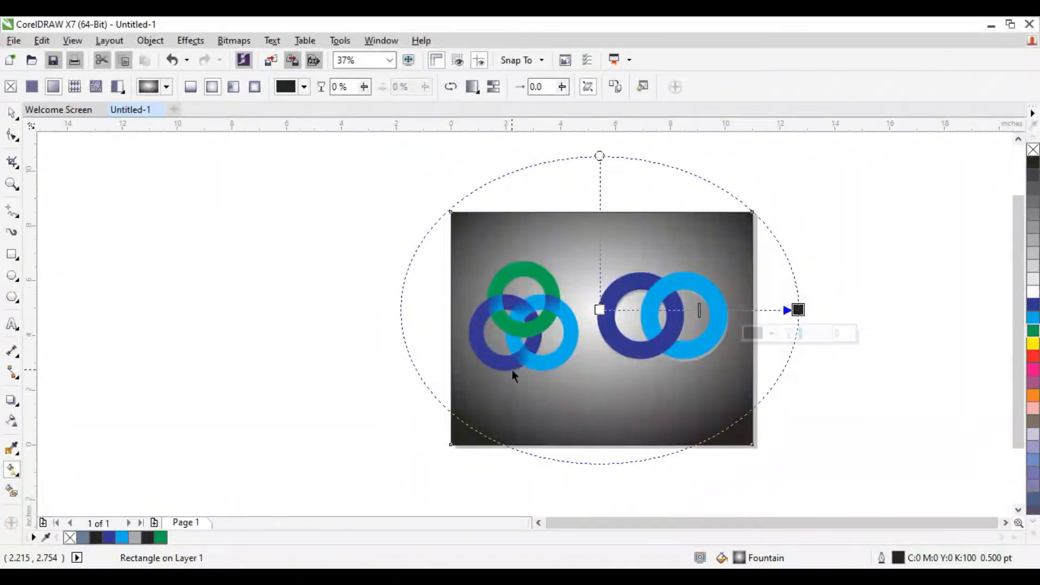
{"action": "left_click", "coordinate": [335, 418]}
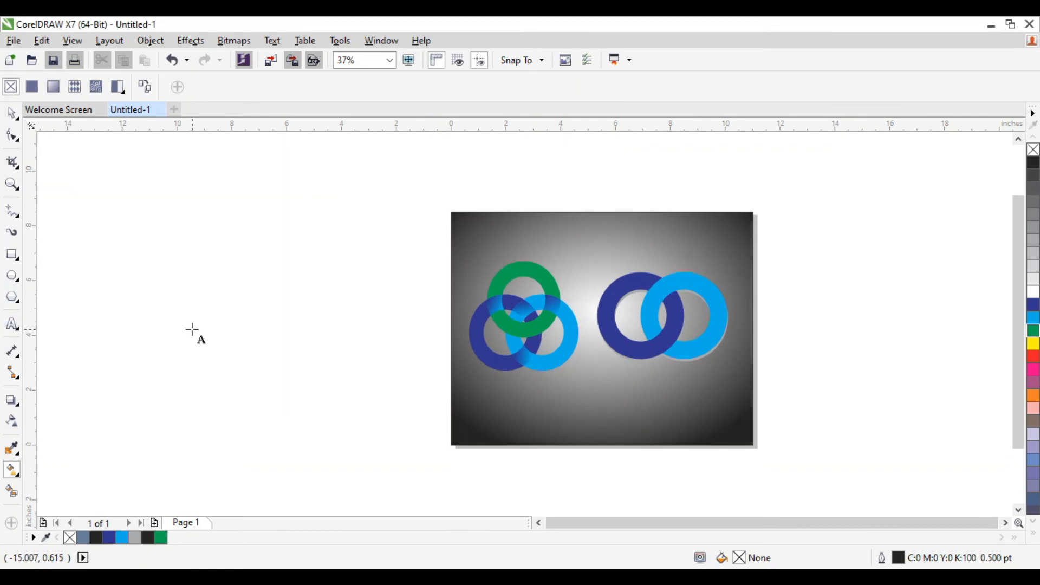
- Add the artistic text "FZ Designs" in the empty area left of the page
{"action": "type", "text": "FZ"}
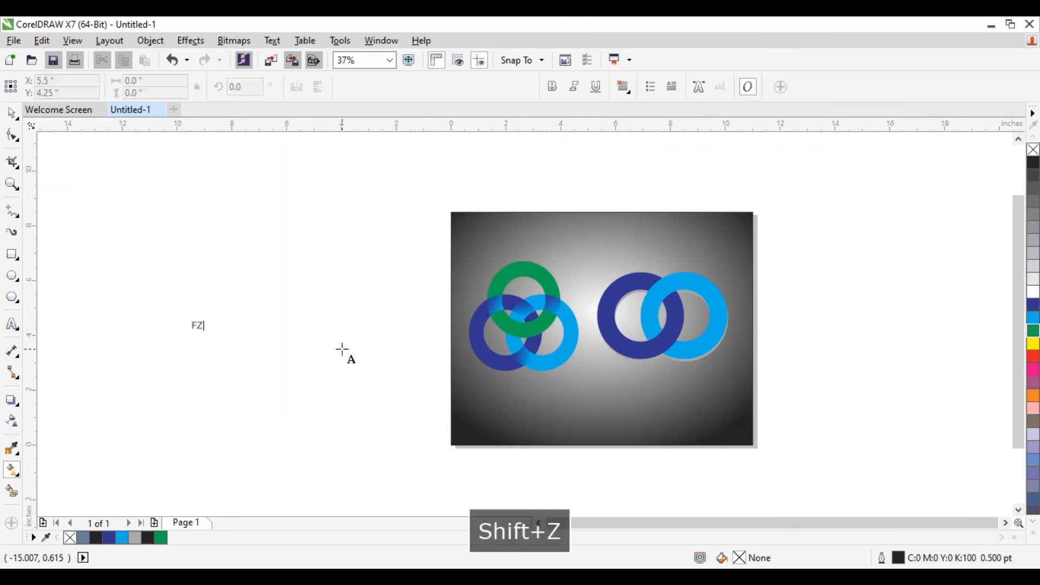
{"action": "type", "text": " Designd"}
{"action": "key", "text": "BackSpace"}
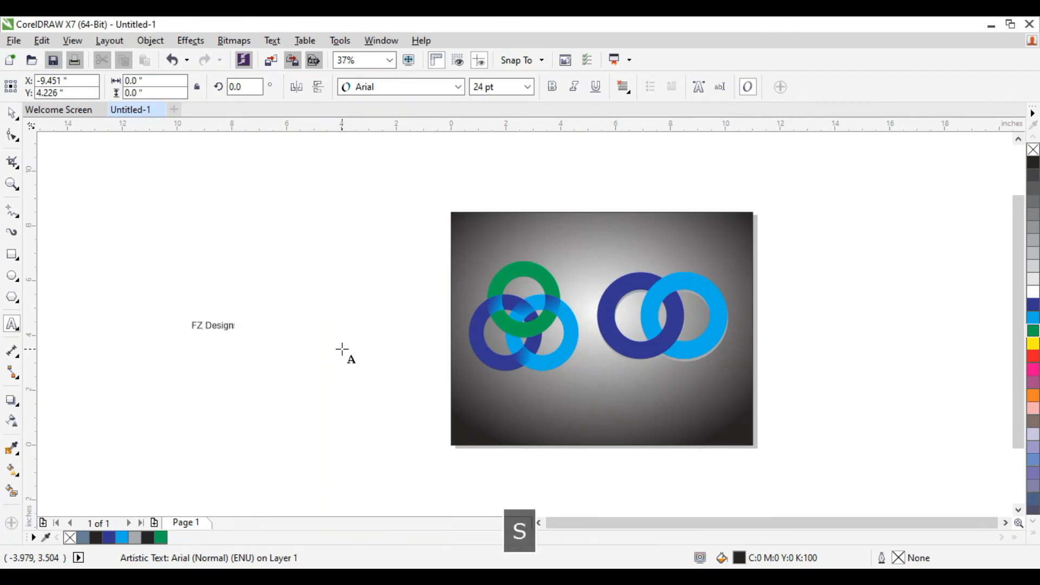
{"action": "left_click", "coordinate": [15, 117]}
{"action": "mouse_move", "coordinate": [16, 136]}
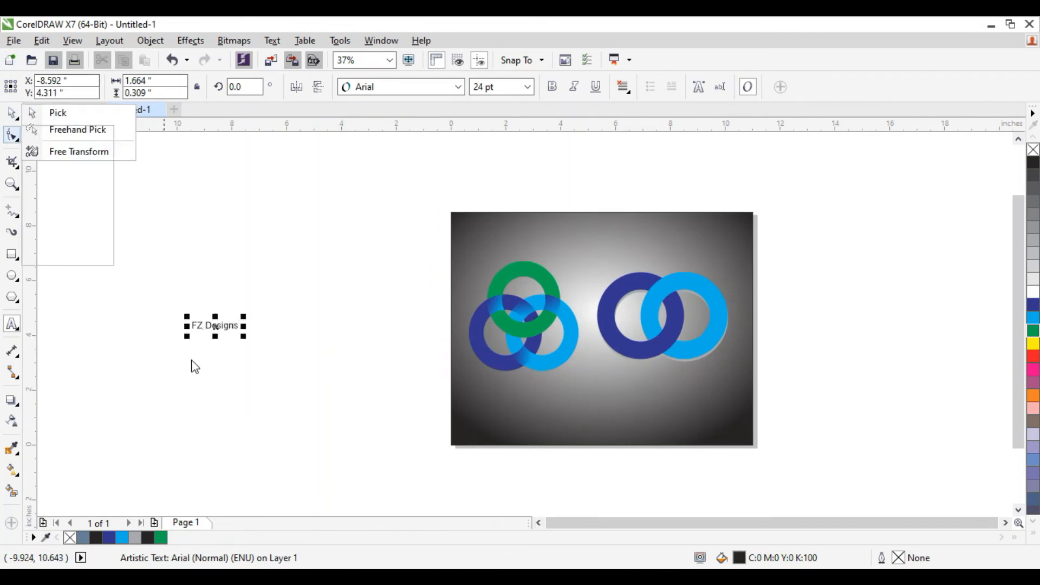
- Enlarge the "FZ Designs" text proportionally to about 3.45 by 0.64 inches and place it near the page's lower-right corner
{"action": "left_click", "coordinate": [55, 112]}
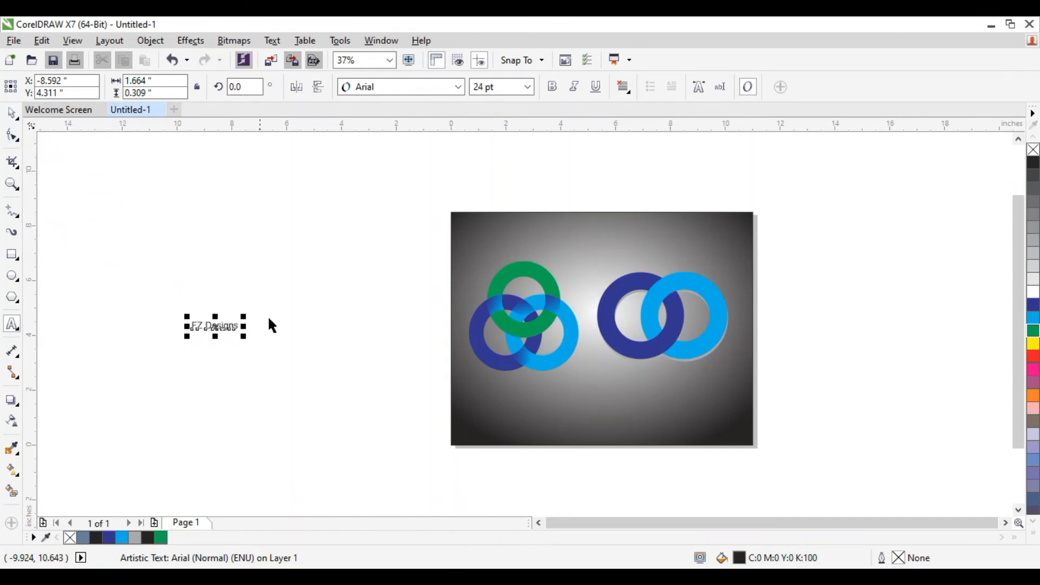
{"action": "left_click_drag", "start_coordinate": [242, 338], "coordinate": [292, 368]}
{"action": "left_click_drag", "start_coordinate": [247, 331], "coordinate": [672, 426]}
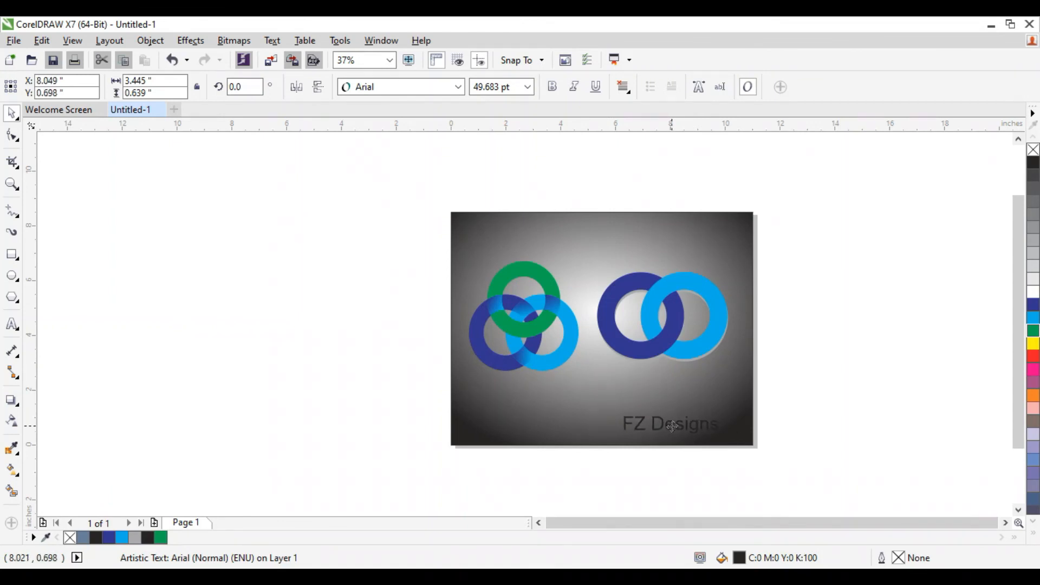
- Fill the "FZ Designs" text with an elliptical gradient from a yellow centre to orange edges, then deselect it
{"action": "left_click", "coordinate": [12, 470]}
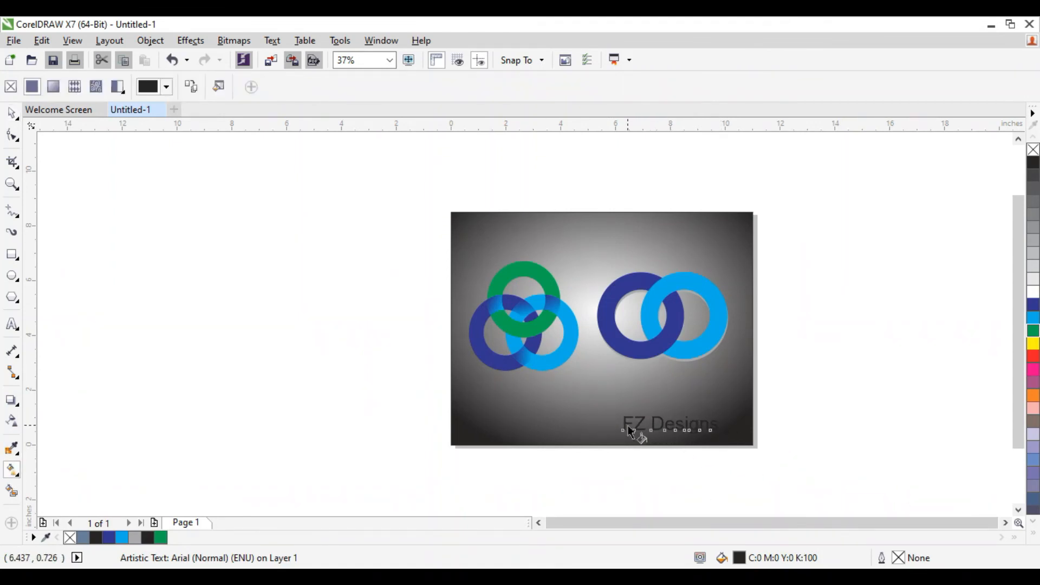
{"action": "left_click_drag", "start_coordinate": [623, 429], "coordinate": [716, 422]}
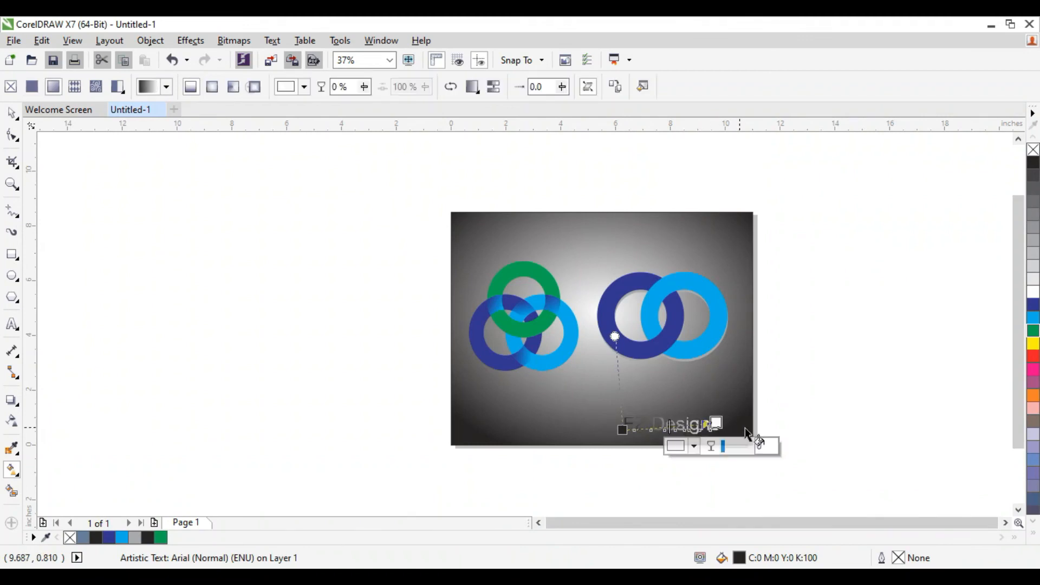
{"action": "left_click_drag", "start_coordinate": [1034, 346], "coordinate": [715, 422]}
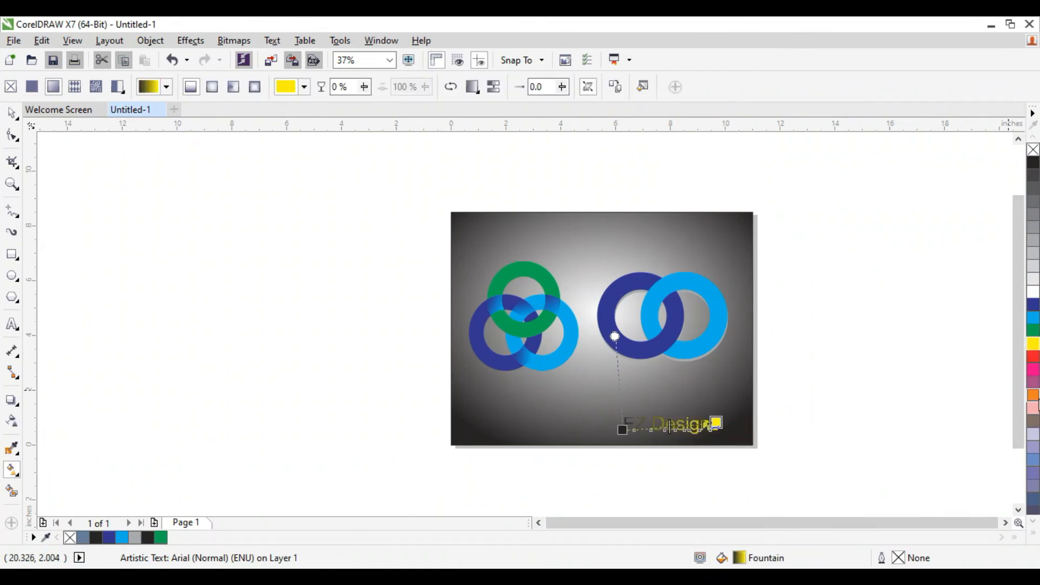
{"action": "left_click_drag", "start_coordinate": [623, 431], "coordinate": [622, 430]}
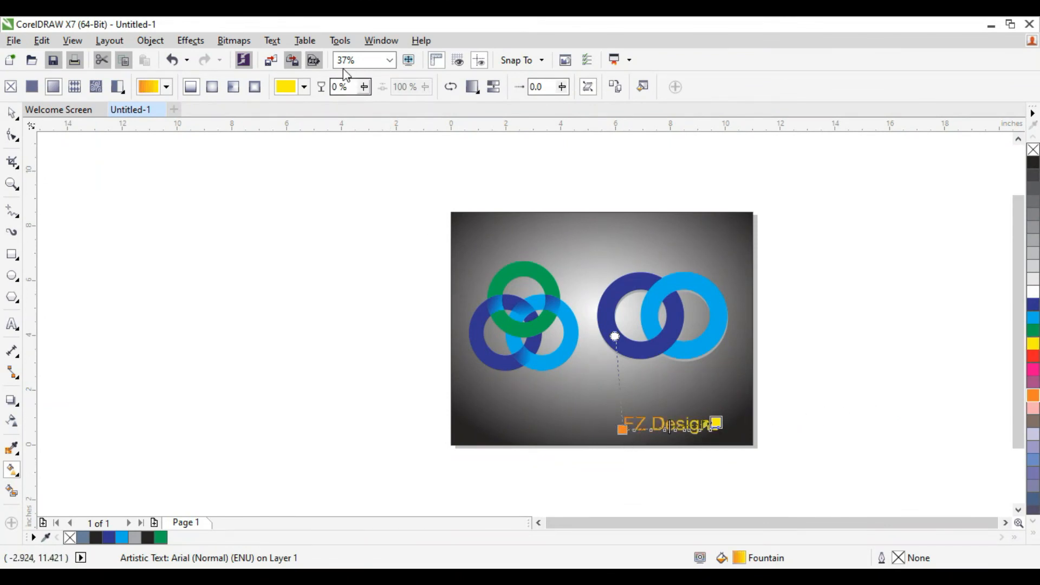
{"action": "left_click", "coordinate": [214, 87]}
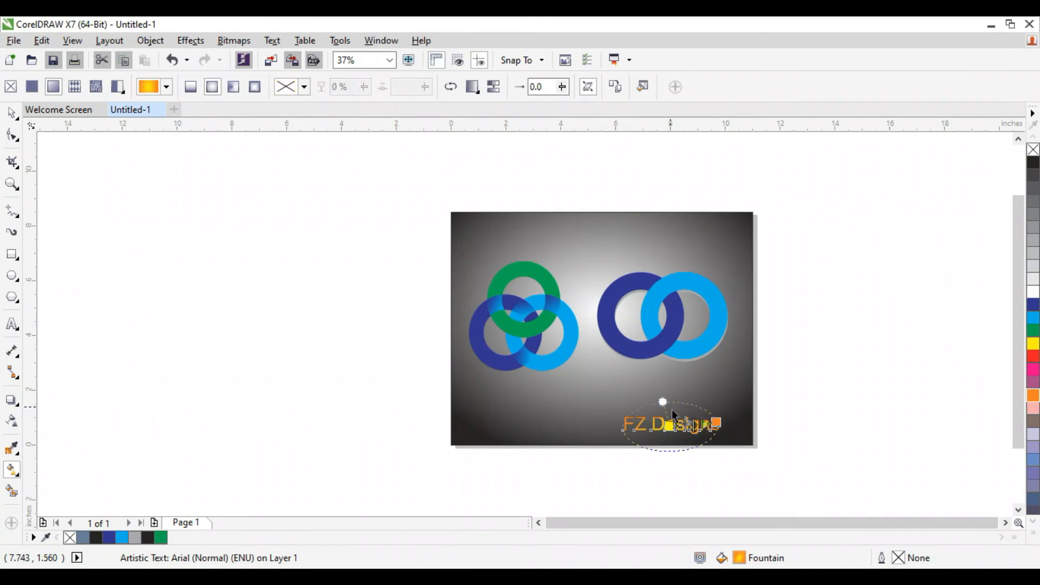
{"action": "left_click", "coordinate": [812, 422]}
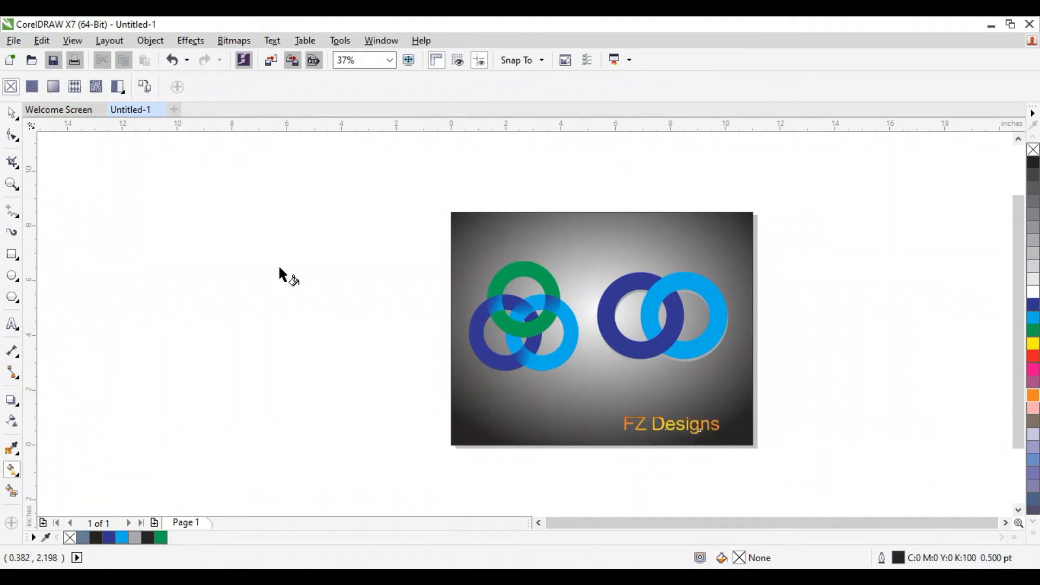
- Examine the finished page with both logos and the text in a full-screen preview
{"action": "left_click", "coordinate": [11, 185]}
{"action": "left_click_drag", "start_coordinate": [438, 207], "coordinate": [768, 457]}
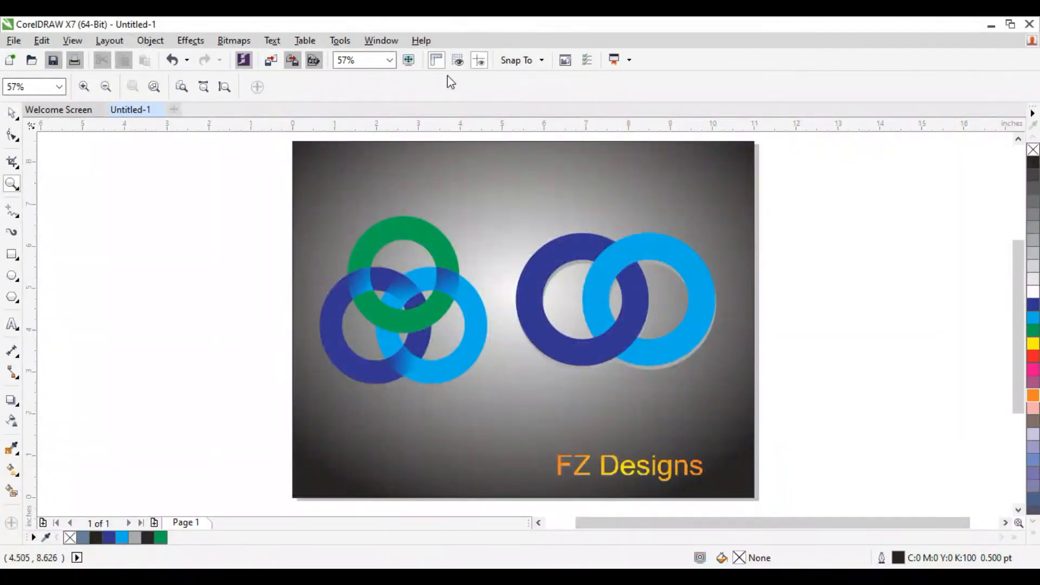
{"action": "left_click", "coordinate": [409, 61]}
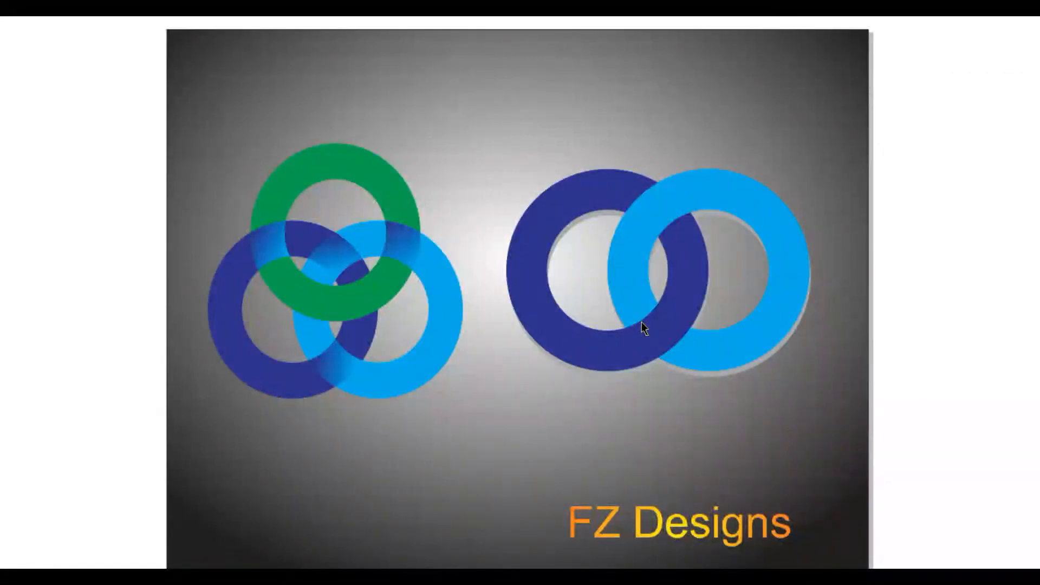